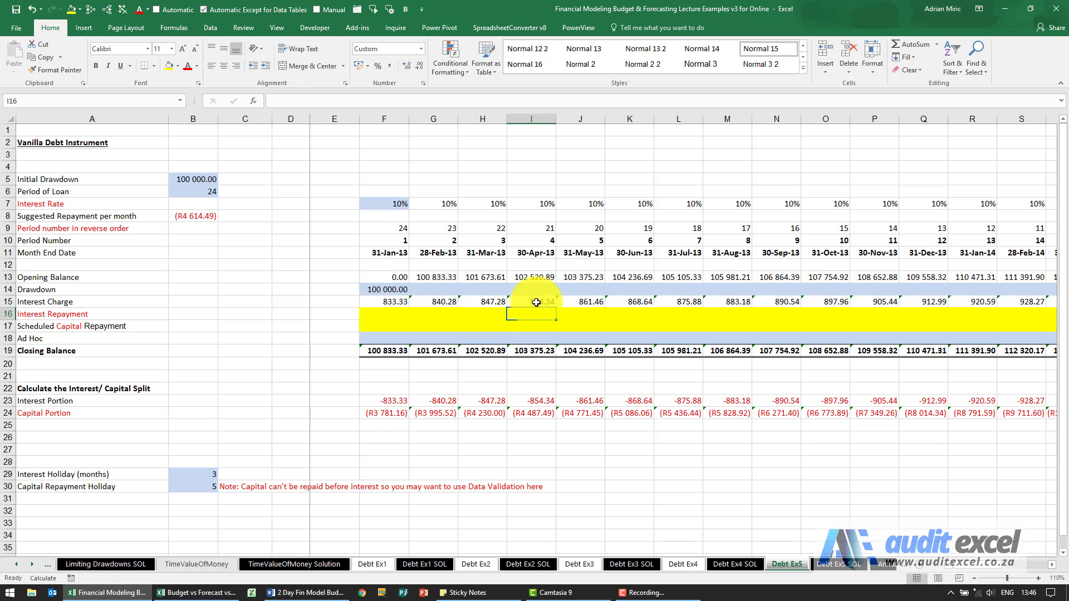
Step: Review the first four months' interest charges and the 3-month interest holiday in B29
{"action": "left_click_drag", "start_coordinate": [536, 303], "coordinate": [402, 304]}
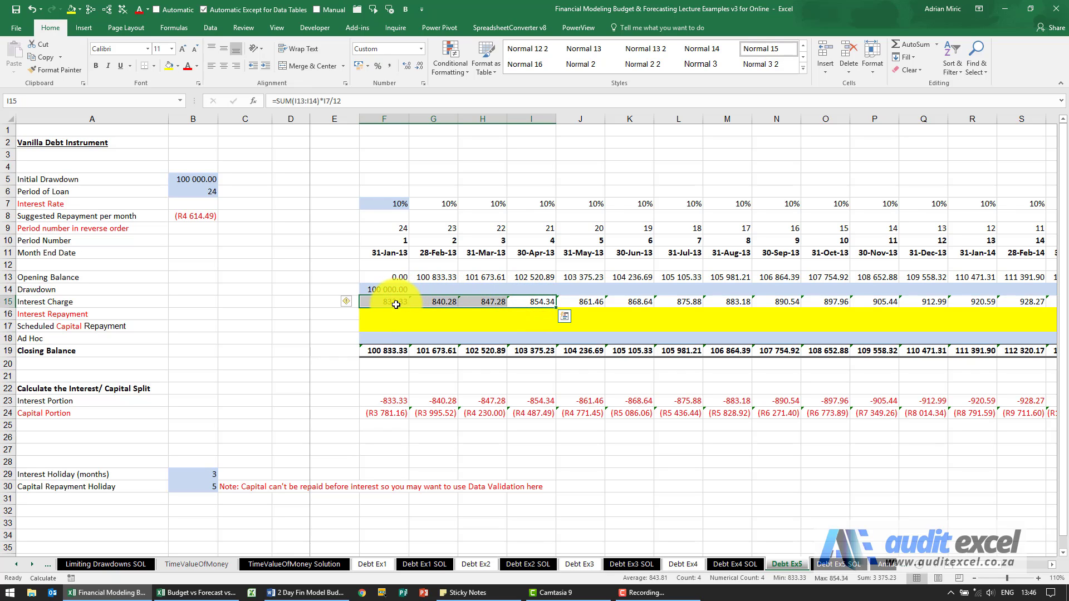
{"action": "left_click", "coordinate": [535, 311]}
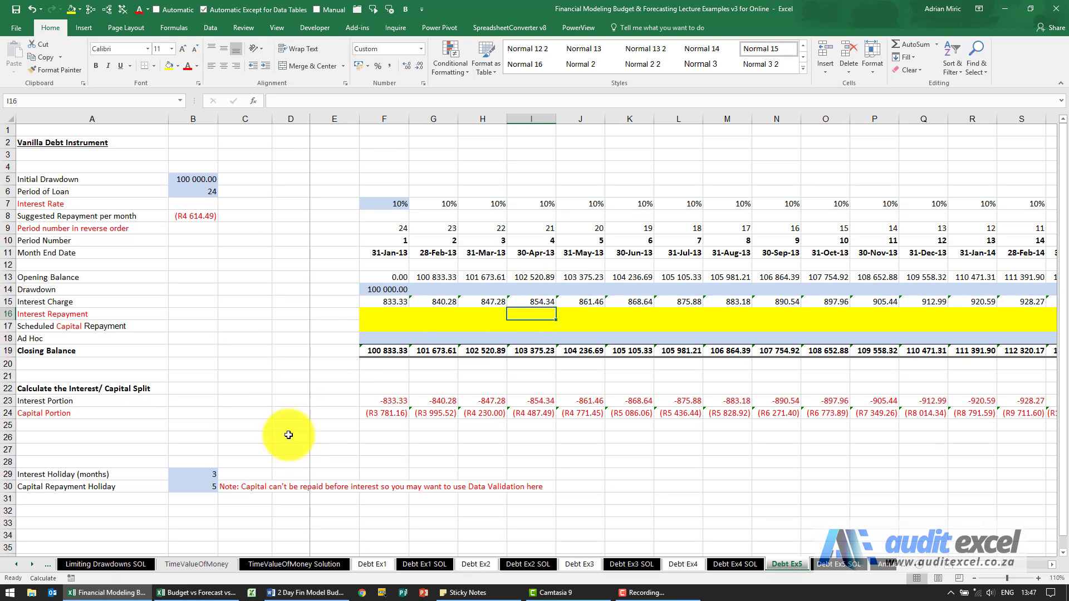
{"action": "left_click", "coordinate": [198, 474]}
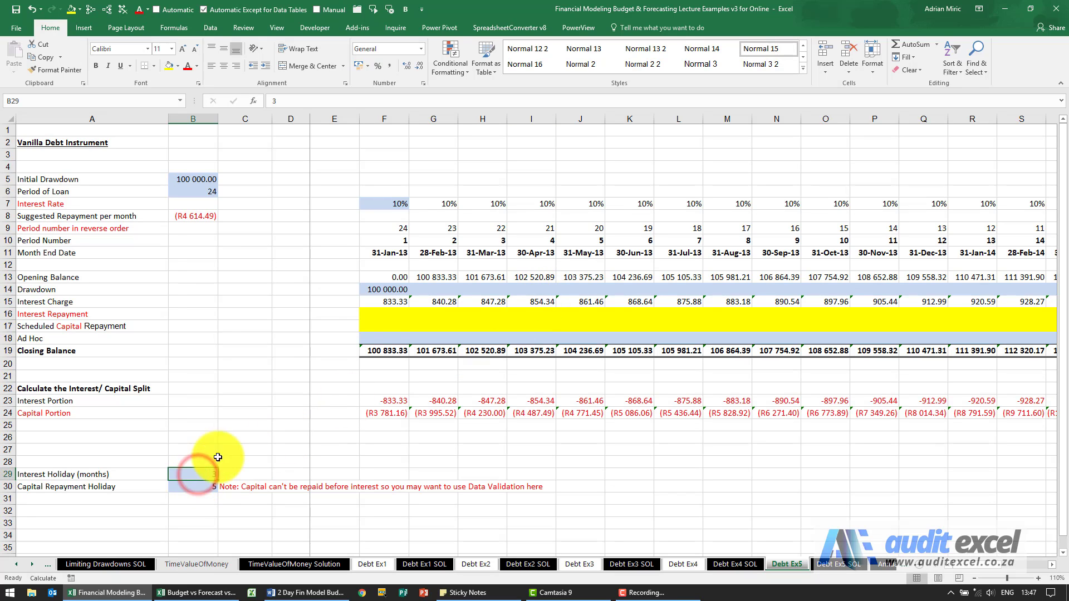
{"action": "left_click", "coordinate": [381, 316]}
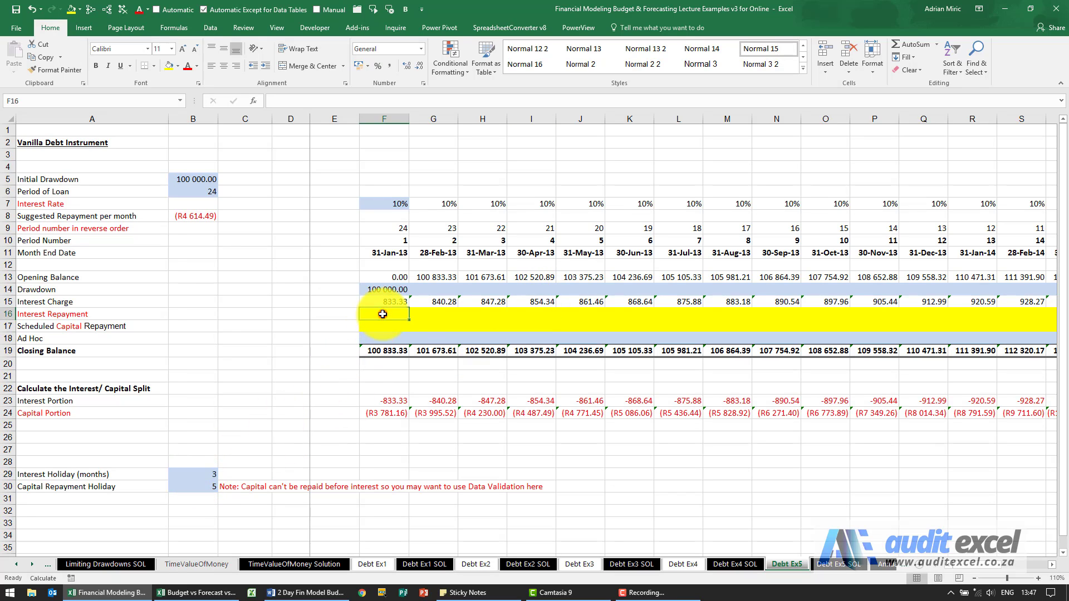
{"action": "left_click", "coordinate": [424, 312]}
{"action": "left_click", "coordinate": [486, 315]}
{"action": "left_click", "coordinate": [536, 314]}
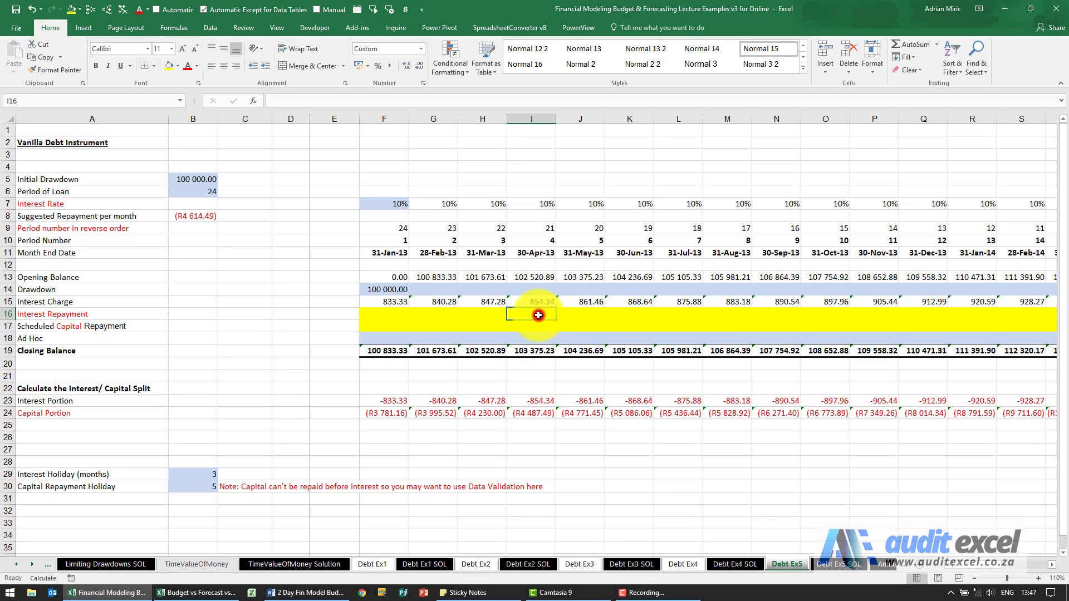
{"action": "left_click_drag", "start_coordinate": [543, 302], "coordinate": [368, 301]}
{"action": "left_click", "coordinate": [529, 315]}
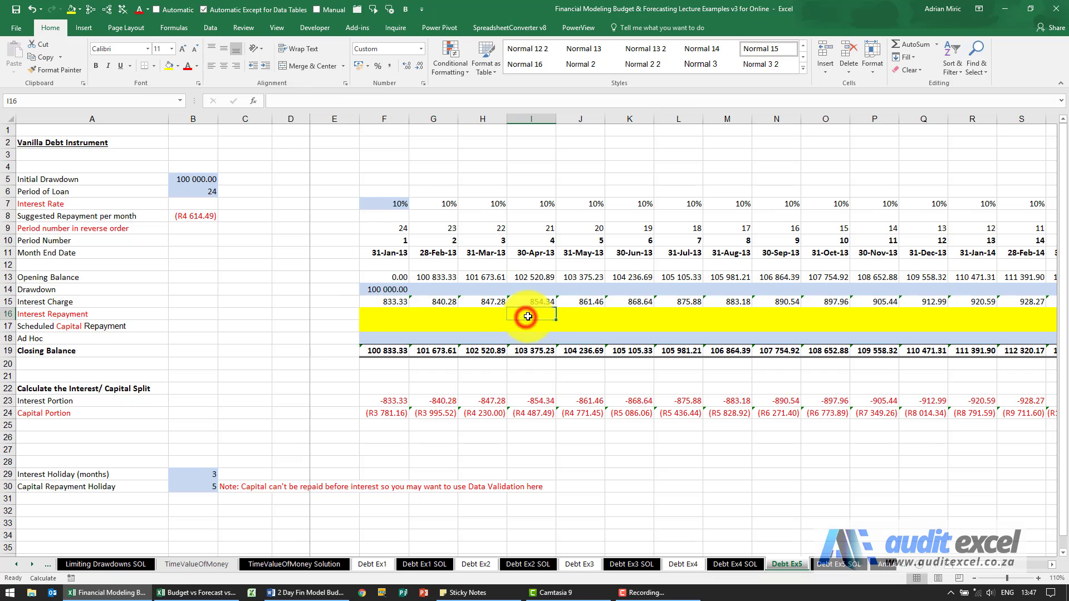
Step: Start an IF function in I16 with the logical test I10=$B$29+1
{"action": "left_click", "coordinate": [253, 101]}
{"action": "left_click", "coordinate": [809, 382]}
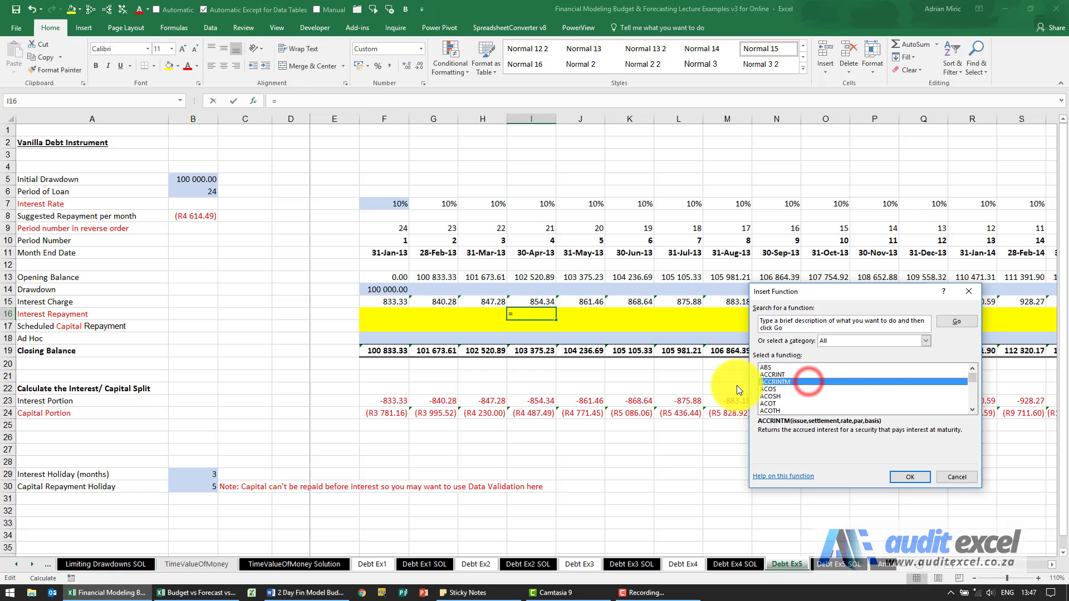
{"action": "key", "text": "i"}
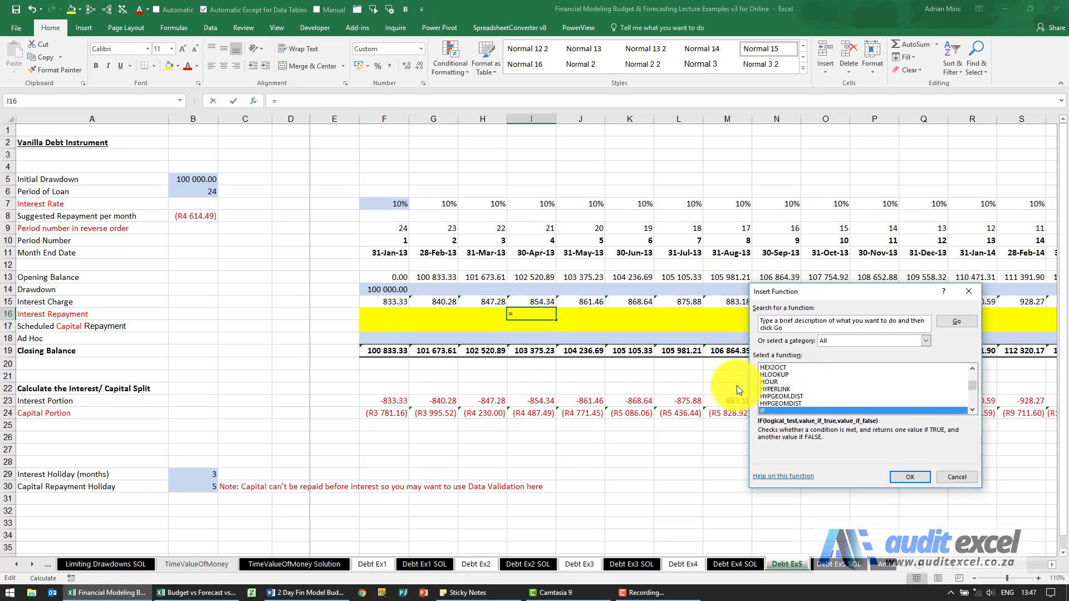
{"action": "key", "text": "Return"}
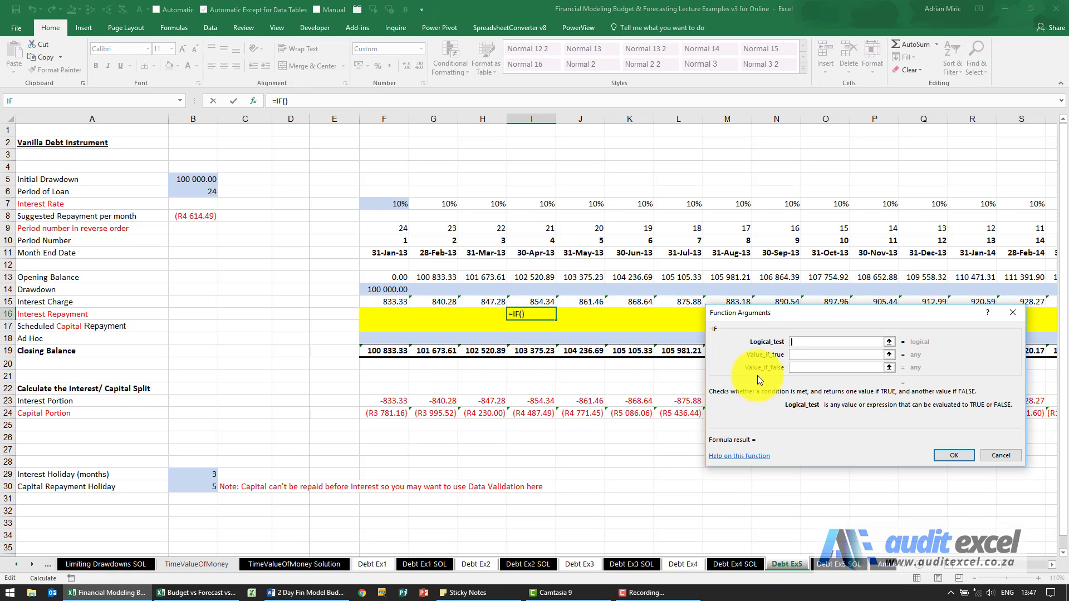
{"action": "left_click_drag", "start_coordinate": [785, 312], "coordinate": [711, 363]}
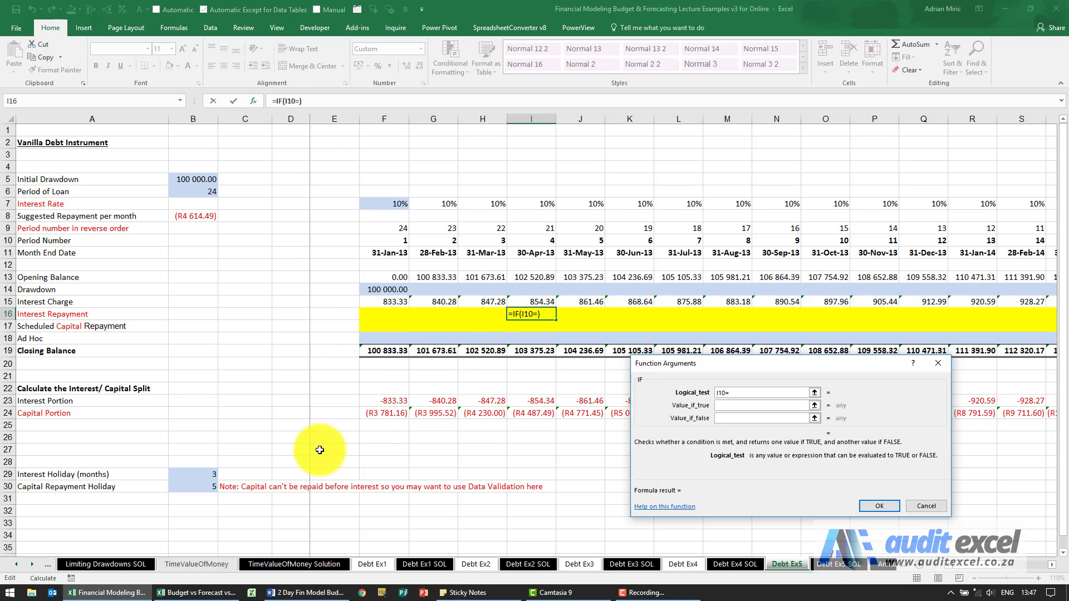
{"action": "left_click", "coordinate": [209, 472]}
{"action": "key", "text": "F4"}
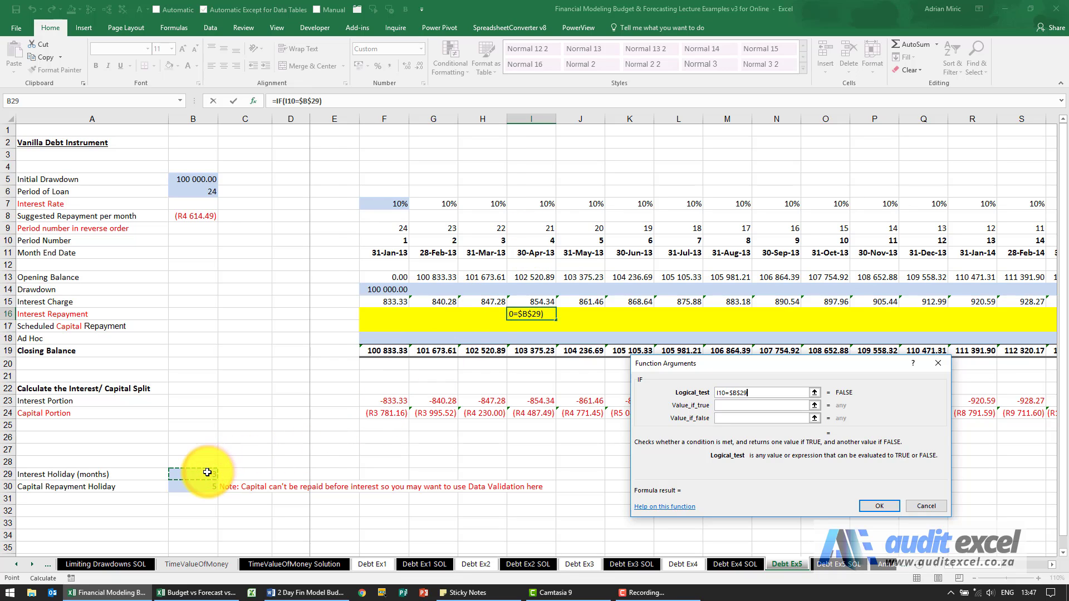
{"action": "type", "text": "+1"}
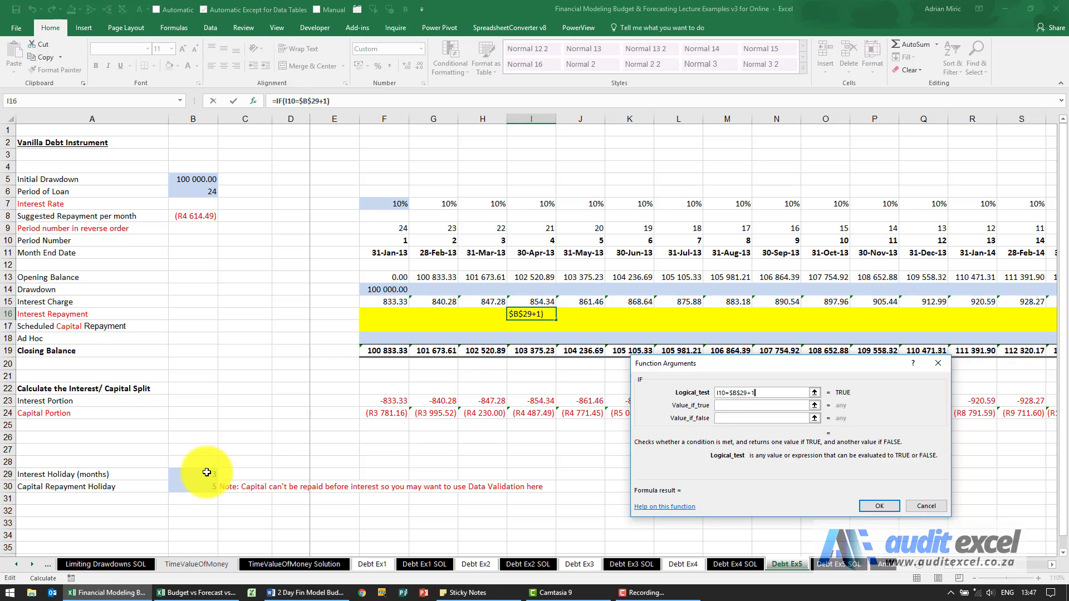
{"action": "left_click", "coordinate": [735, 394]}
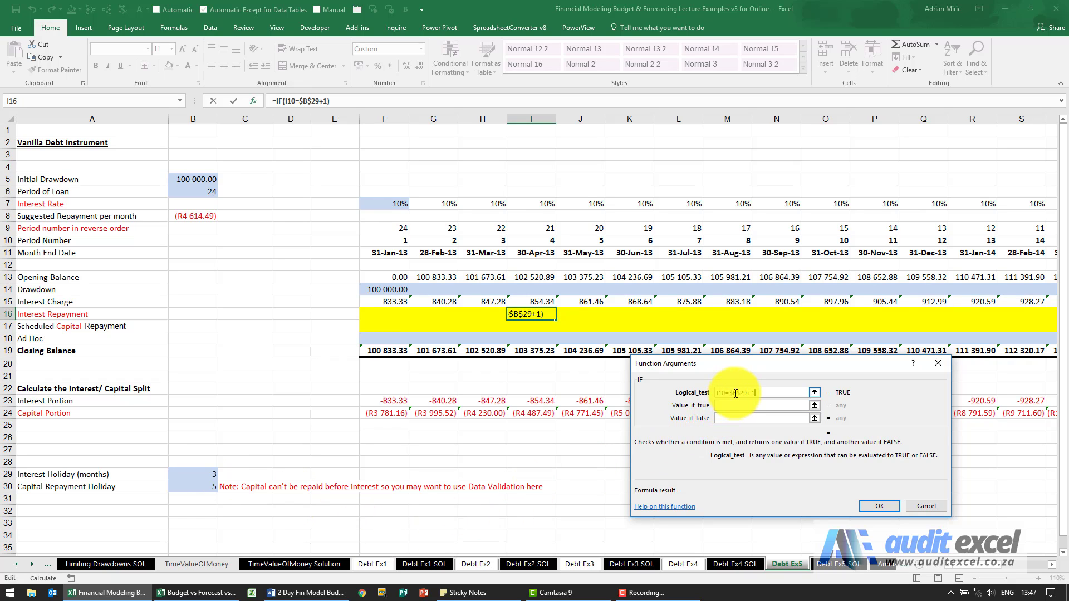
Step: Give the IF a true value of SUM($F$15:I15) and a false value of 0, then confirm
{"action": "left_click", "coordinate": [732, 405]}
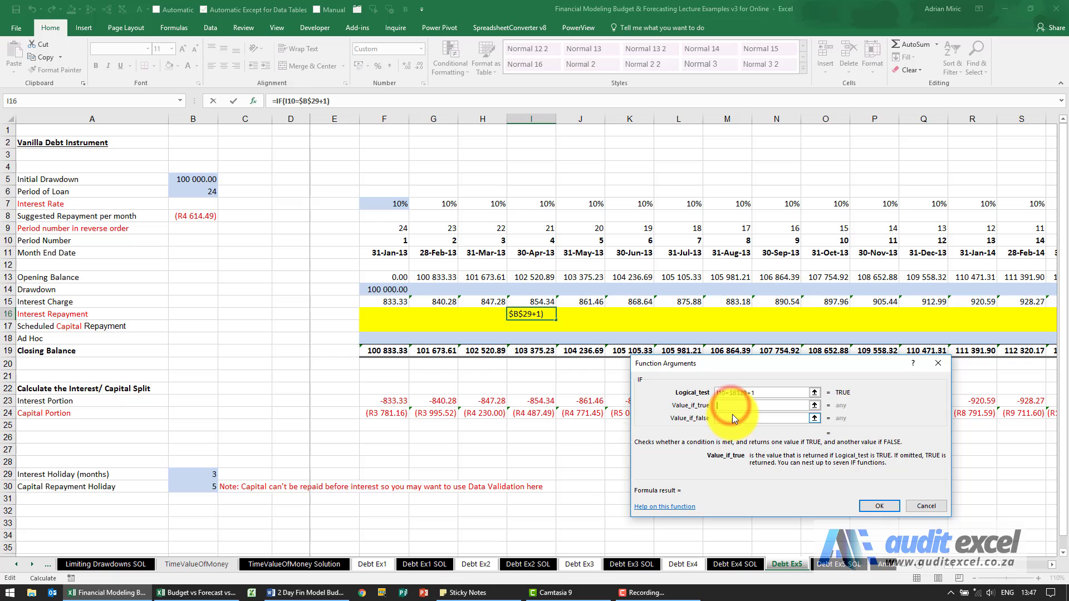
{"action": "type", "text": "-"}
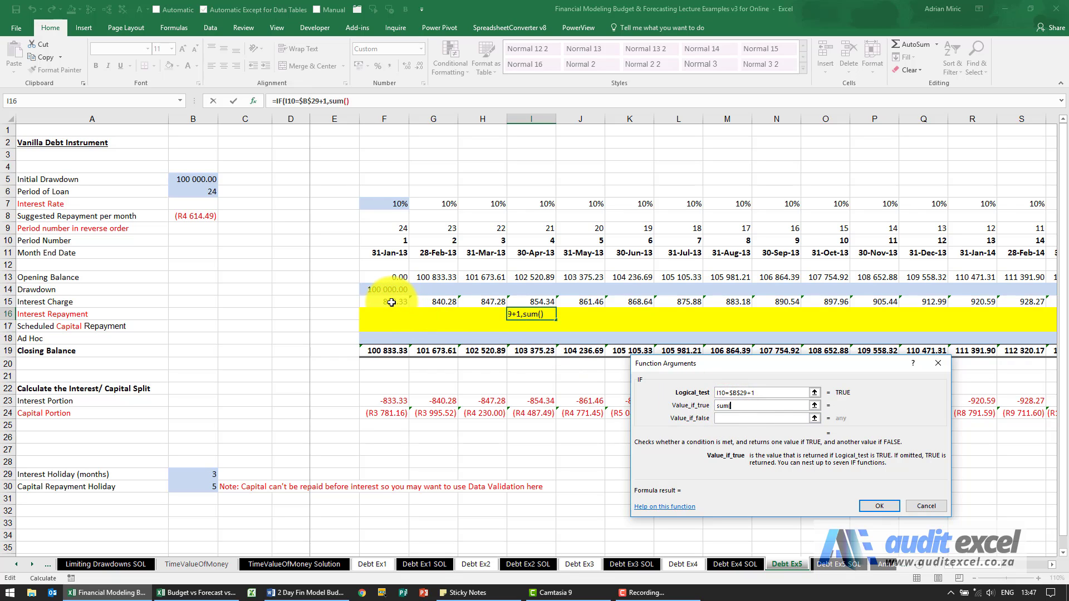
{"action": "left_click_drag", "start_coordinate": [391, 303], "coordinate": [513, 303]}
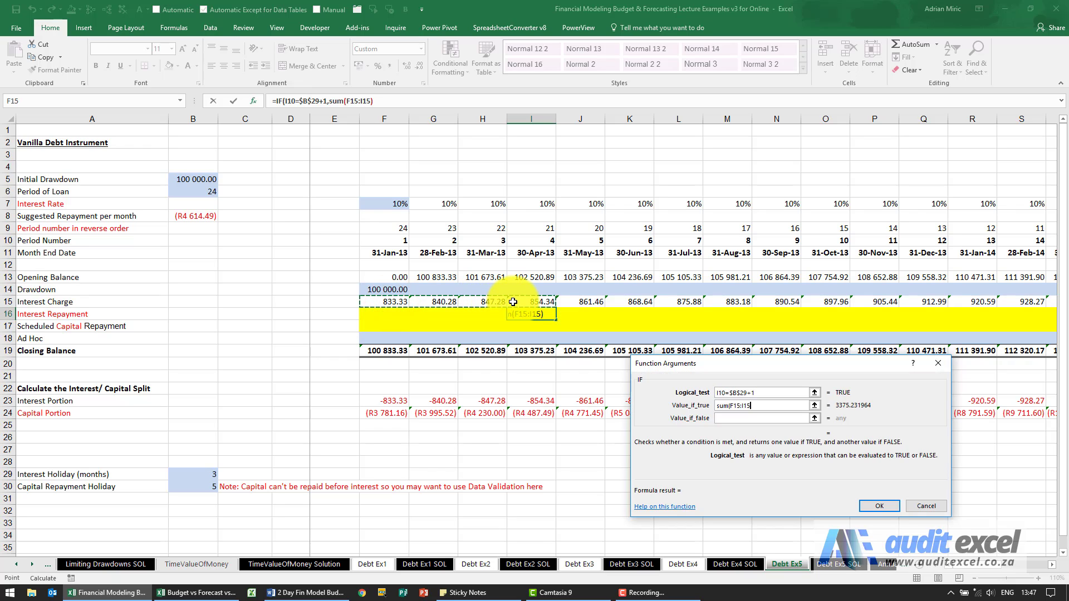
{"action": "type", "text": ")"}
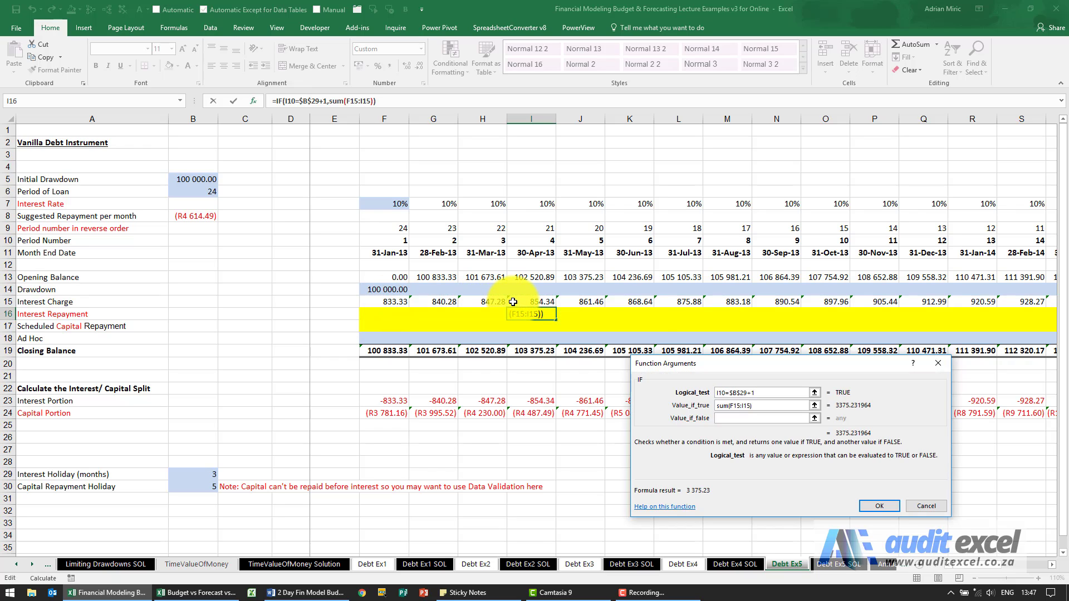
{"action": "left_click", "coordinate": [737, 406]}
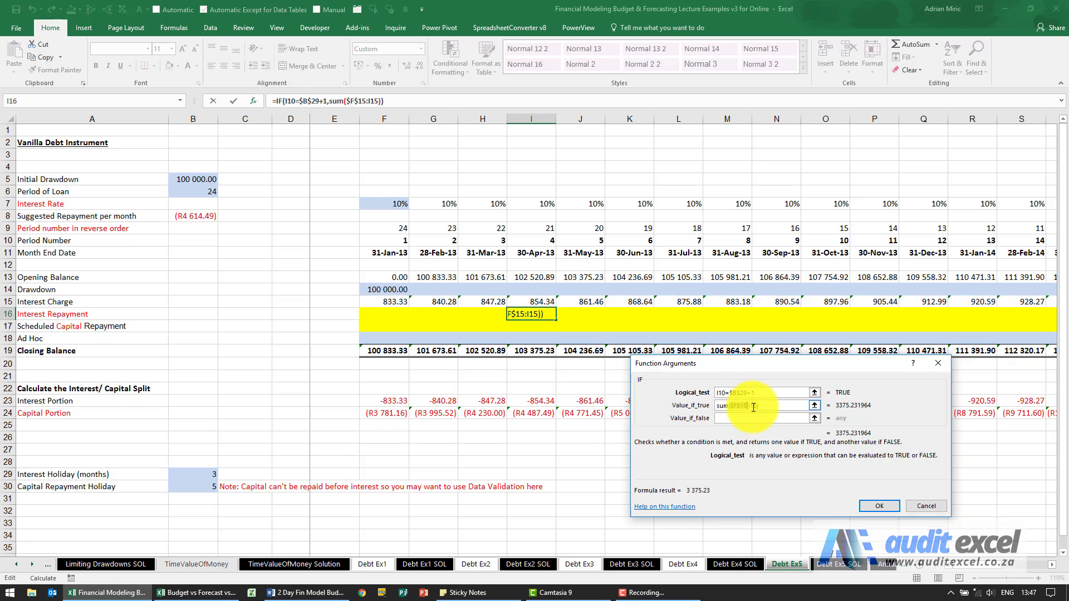
{"action": "left_click", "coordinate": [723, 419]}
{"action": "type", "text": "0"}
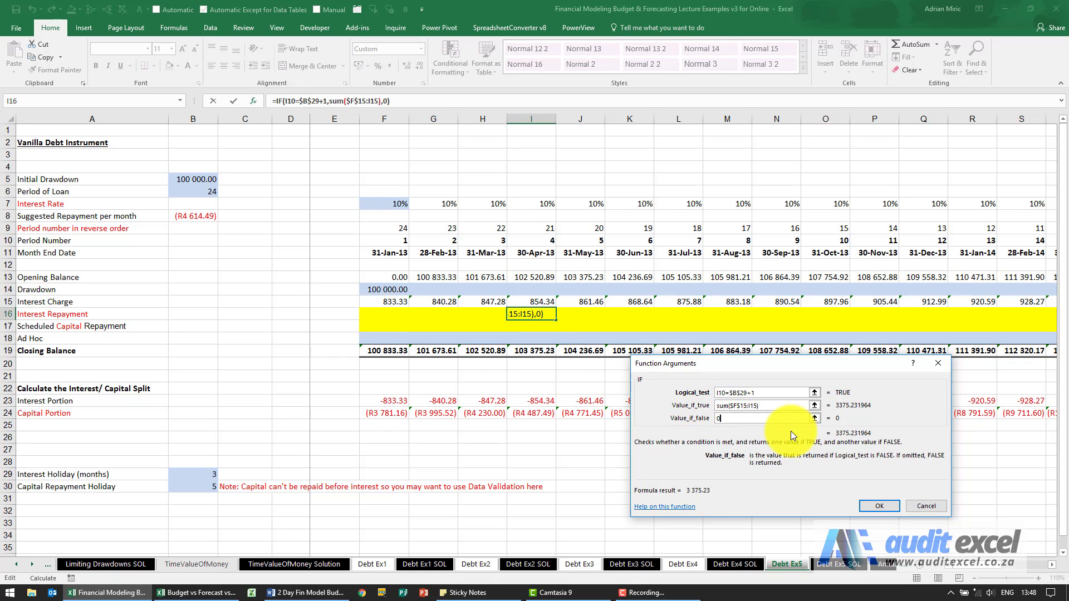
{"action": "left_click", "coordinate": [879, 504]}
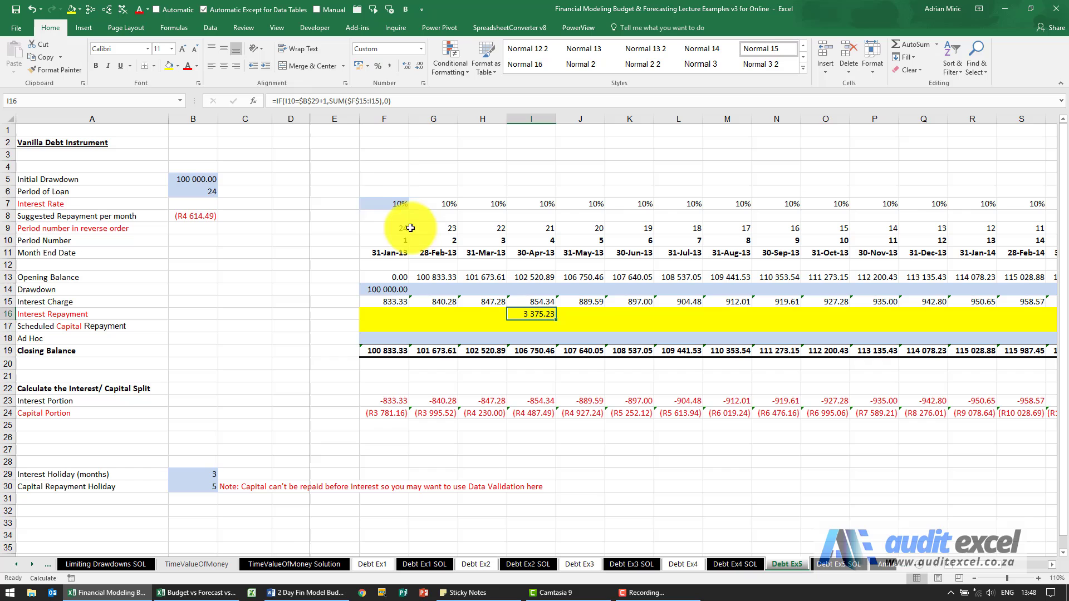
Step: Negate the I16 formula so the catch-up repayment shows -3 375.23
{"action": "left_click", "coordinate": [275, 102]}
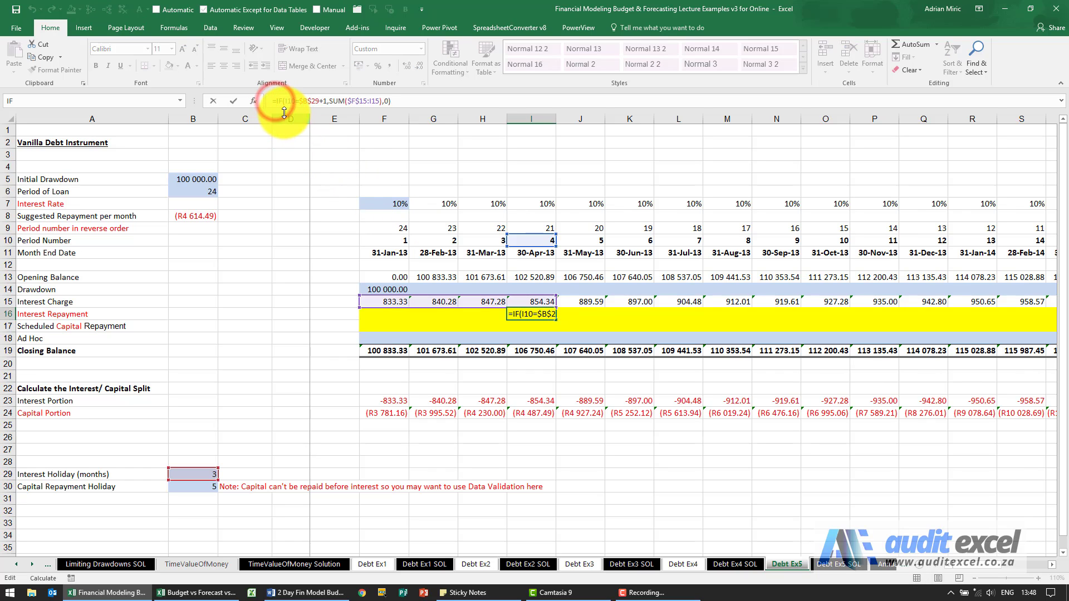
{"action": "type", "text": "-"}
{"action": "key", "text": "Return"}
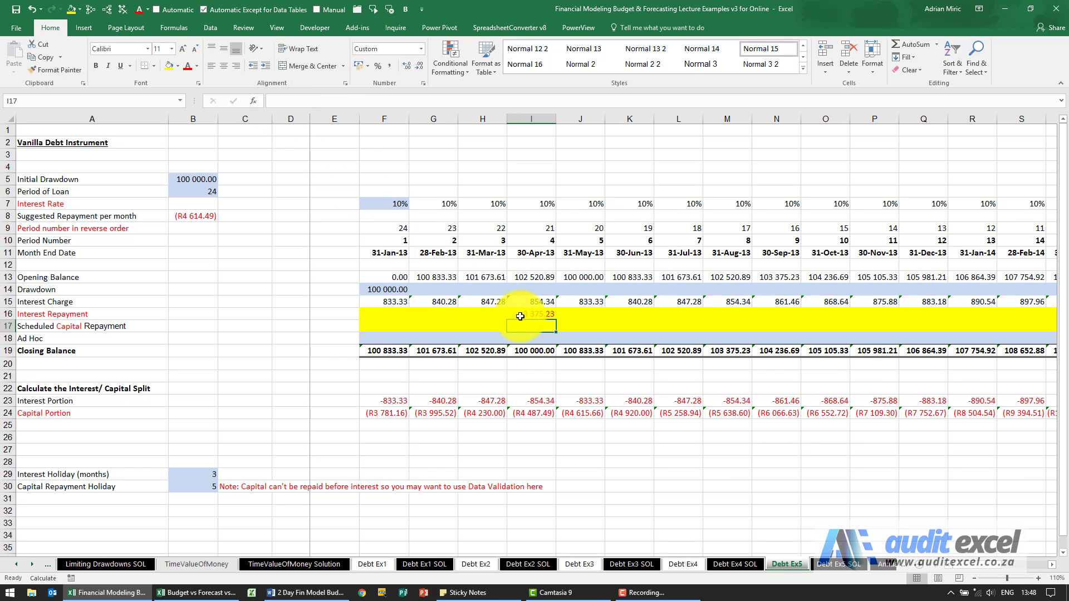
Step: Fill the I16 repayment formula left to F16 and right to N16
{"action": "left_click", "coordinate": [518, 314]}
{"action": "left_click_drag", "start_coordinate": [555, 320], "coordinate": [385, 316]}
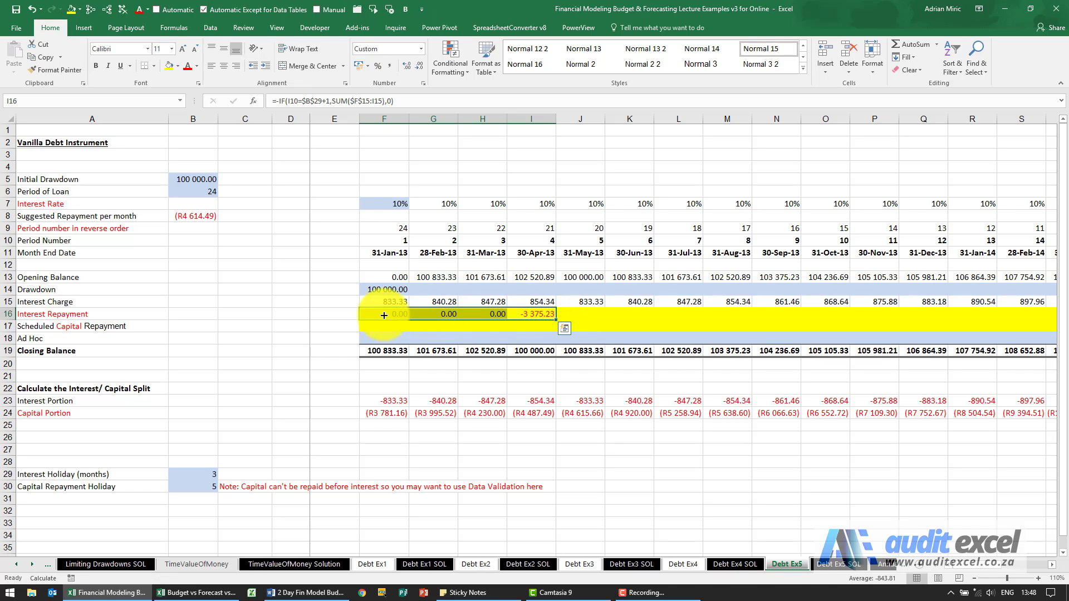
{"action": "left_click", "coordinate": [525, 314]}
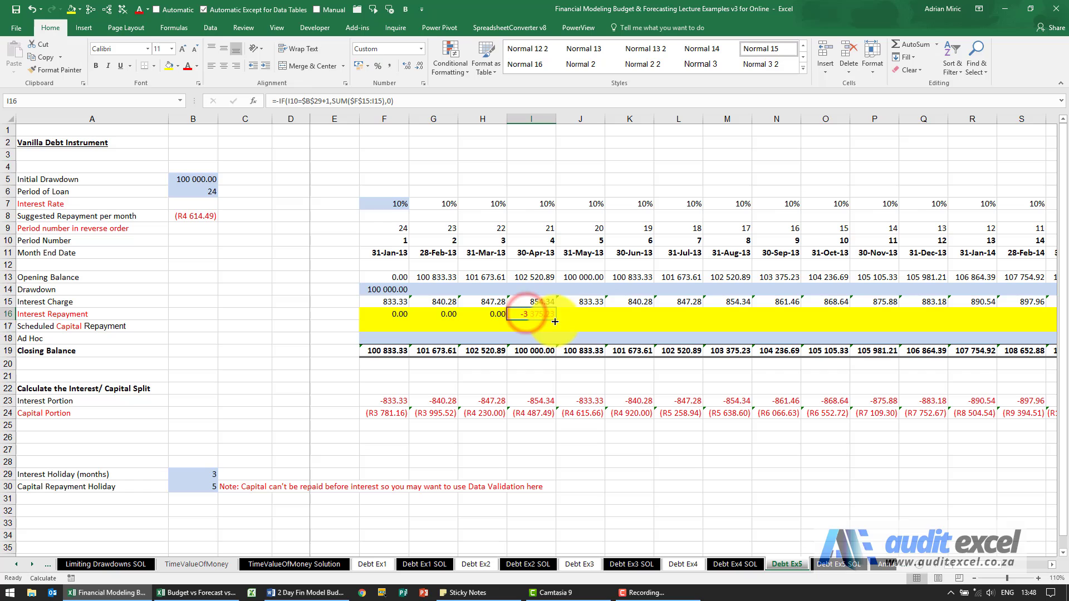
{"action": "left_click_drag", "start_coordinate": [556, 322], "coordinate": [782, 324]}
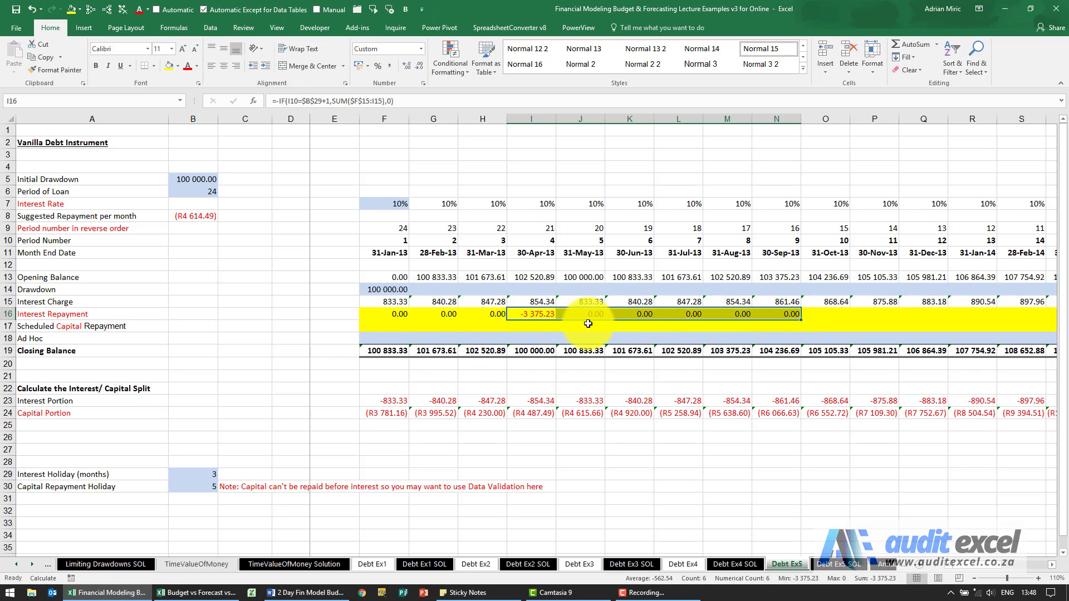
Step: Replace the I16 false value with a nested IF(I10>$B$29+1,-I15,0)
{"action": "left_click", "coordinate": [541, 315]}
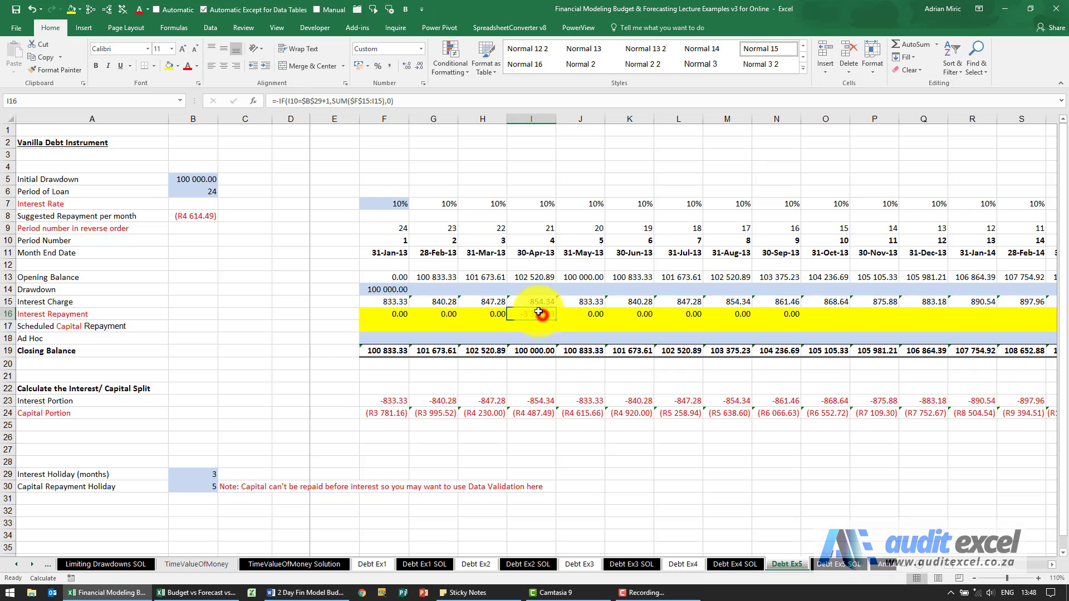
{"action": "left_click", "coordinate": [391, 101]}
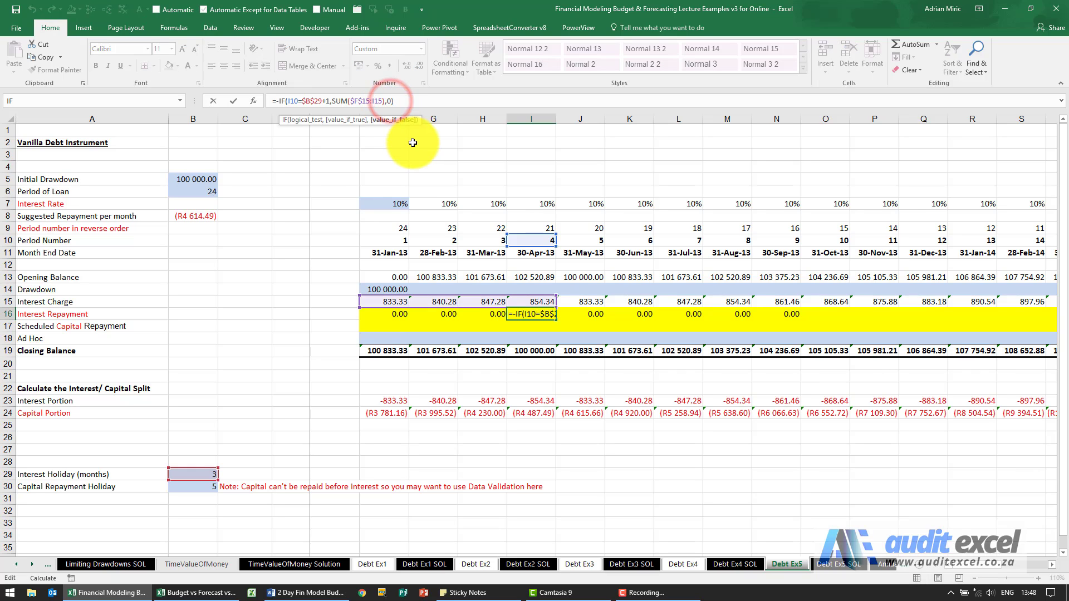
{"action": "key", "text": "BackSpace"}
{"action": "type", "text": "if"}
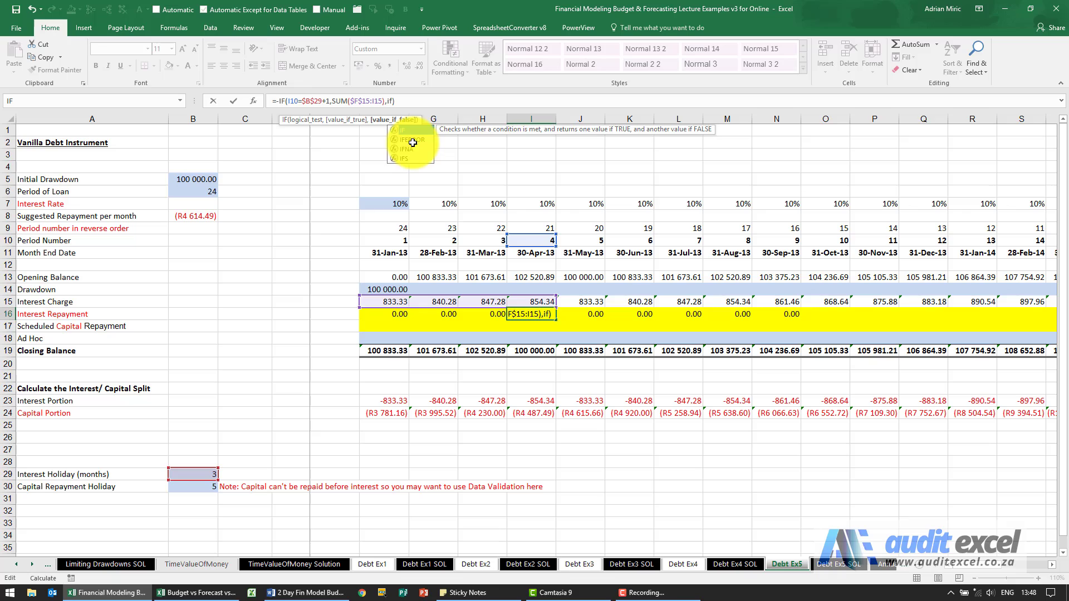
{"action": "type", "text": "()"}
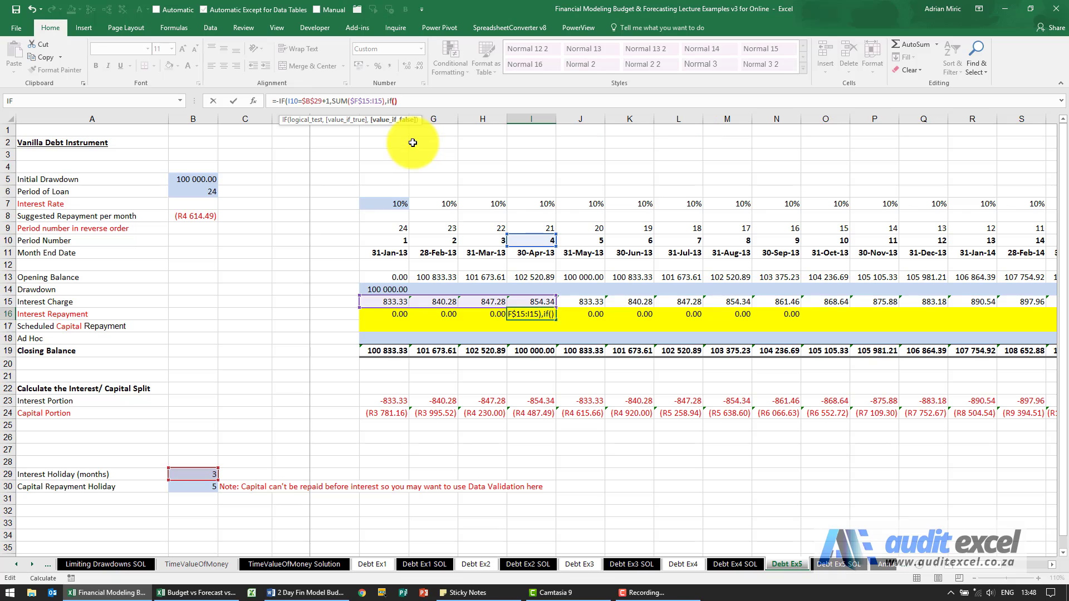
{"action": "left_click", "coordinate": [523, 239]}
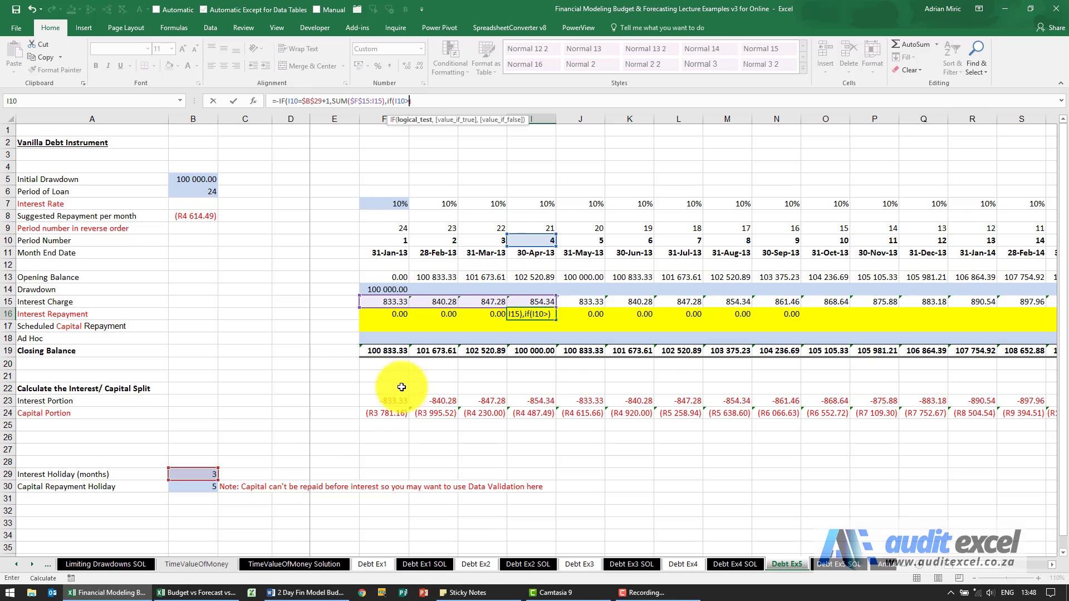
{"action": "left_click", "coordinate": [205, 474]}
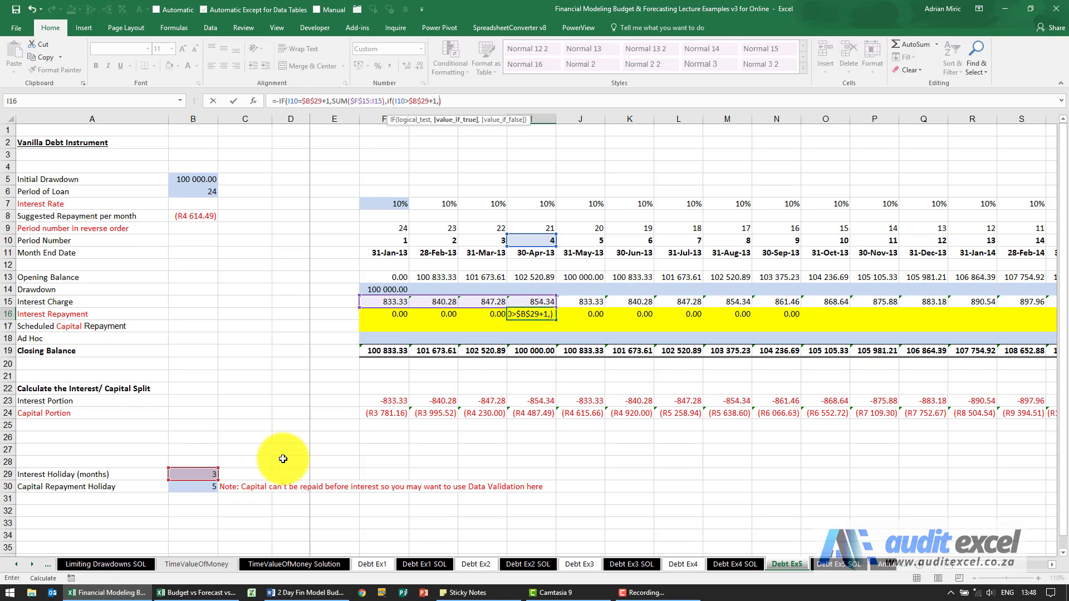
{"action": "key", "text": "BackSpace"}
{"action": "type", "text": "-"}
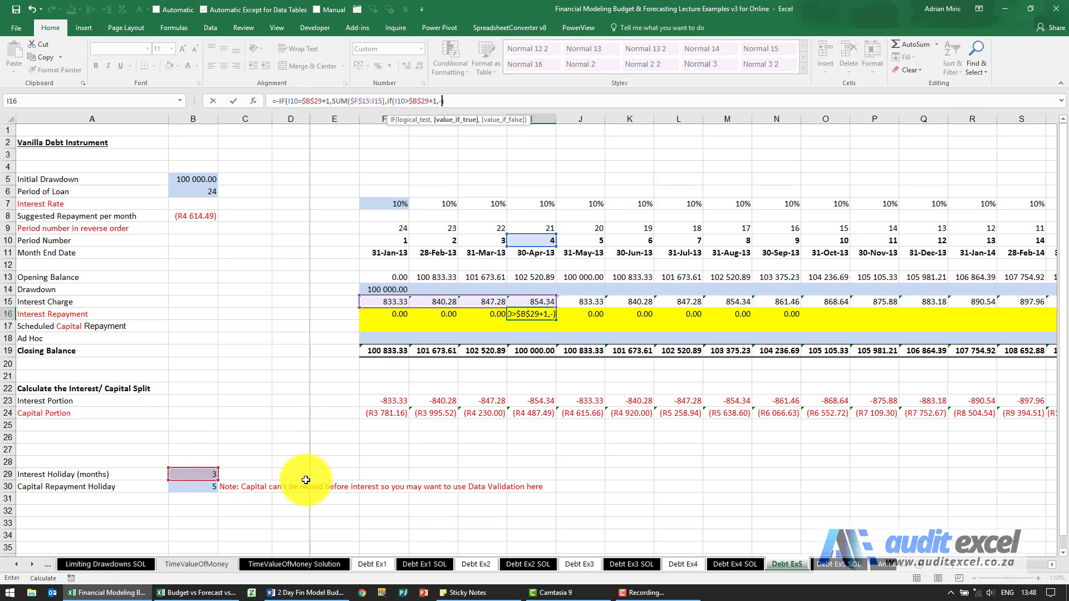
{"action": "left_click", "coordinate": [533, 304]}
{"action": "type", "text": ",0"}
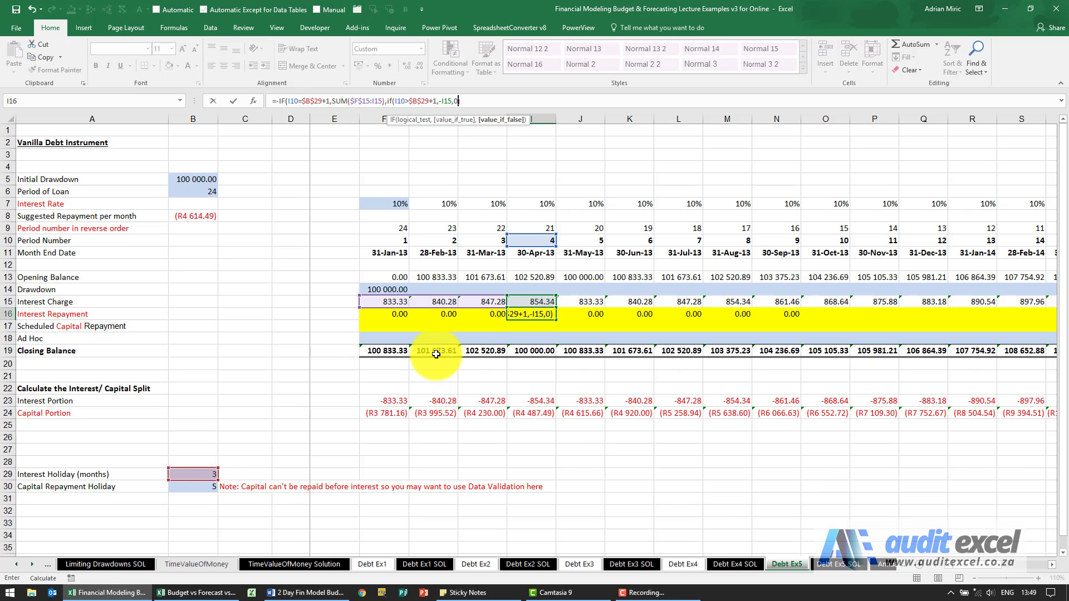
{"action": "key", "text": "ctrl+Return"}
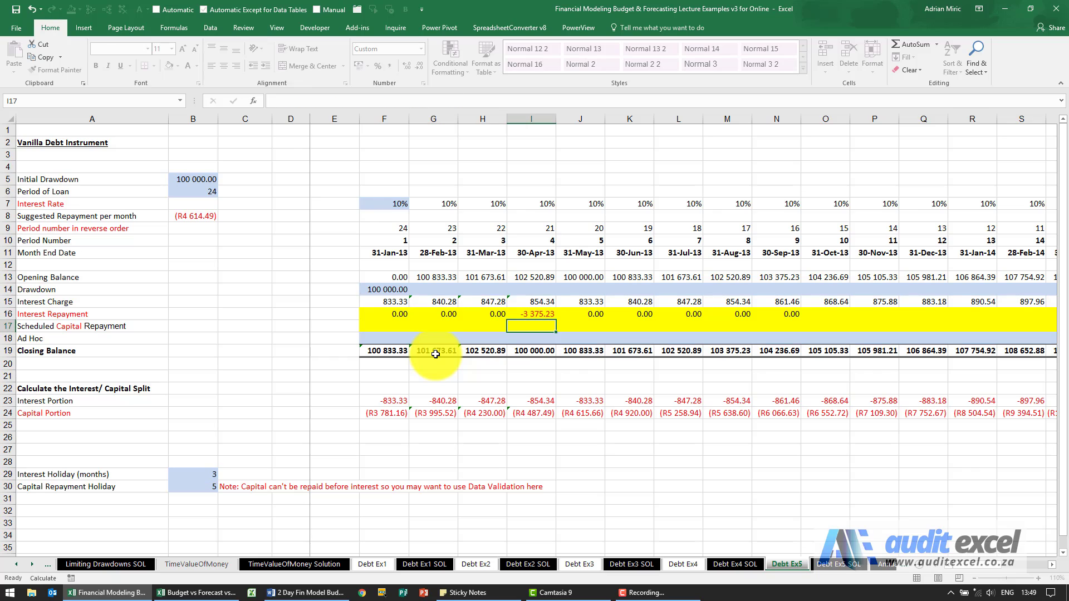
Step: Copy the I16 formula into H16, G16, F16 and J16
{"action": "key", "text": "ctrl+c"}
{"action": "key", "text": "Left"}
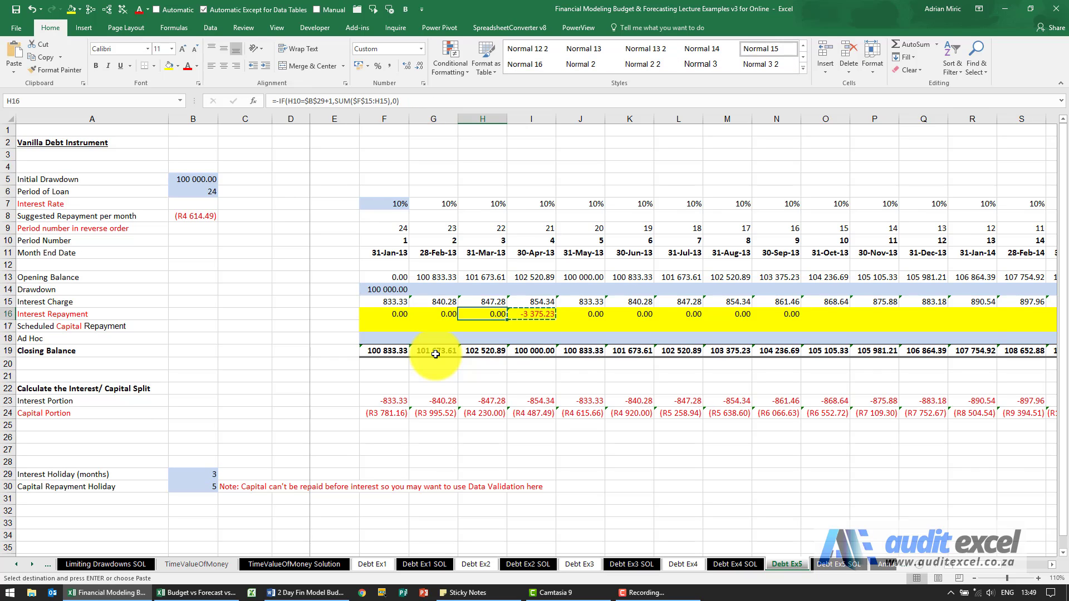
{"action": "key", "text": "ctrl+v"}
{"action": "key", "text": "Left"}
{"action": "key", "text": "ctrl+v"}
{"action": "key", "text": "Left"}
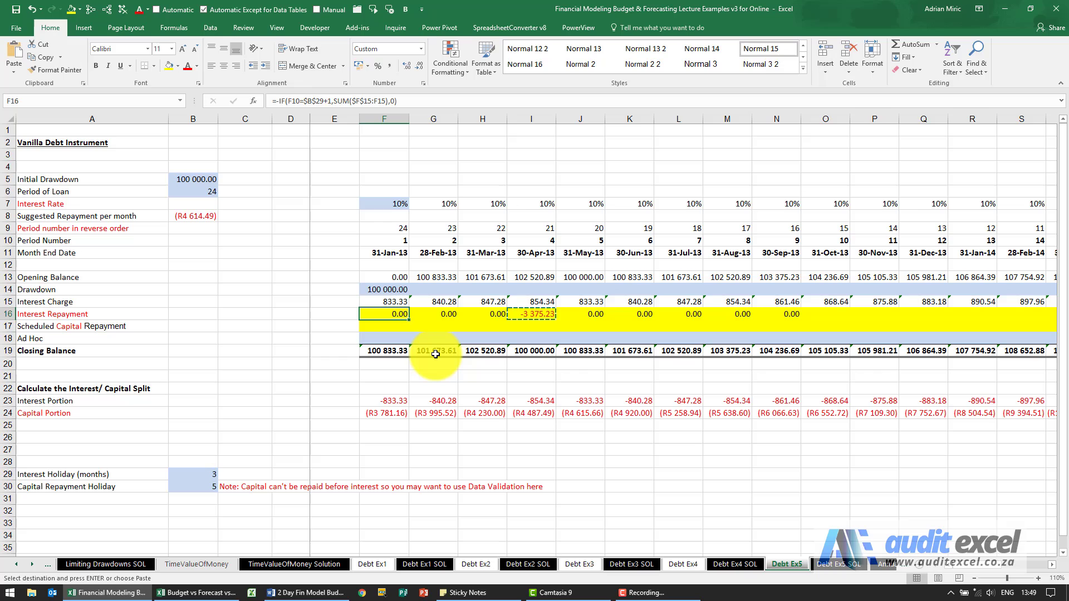
{"action": "key", "text": "ctrl+v"}
{"action": "key", "text": "Right"}
{"action": "key", "text": "Right"}
{"action": "key", "text": "Right"}
{"action": "key", "text": "Right"}
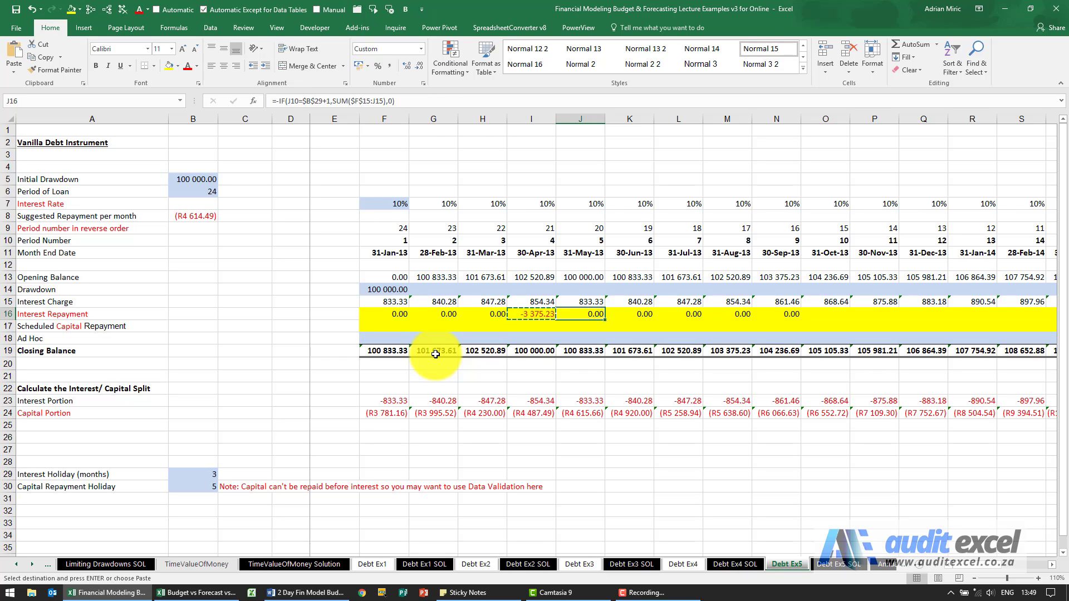
{"action": "key", "text": "ctrl+v"}
{"action": "key", "text": "Right"}
{"action": "key", "text": "Left"}
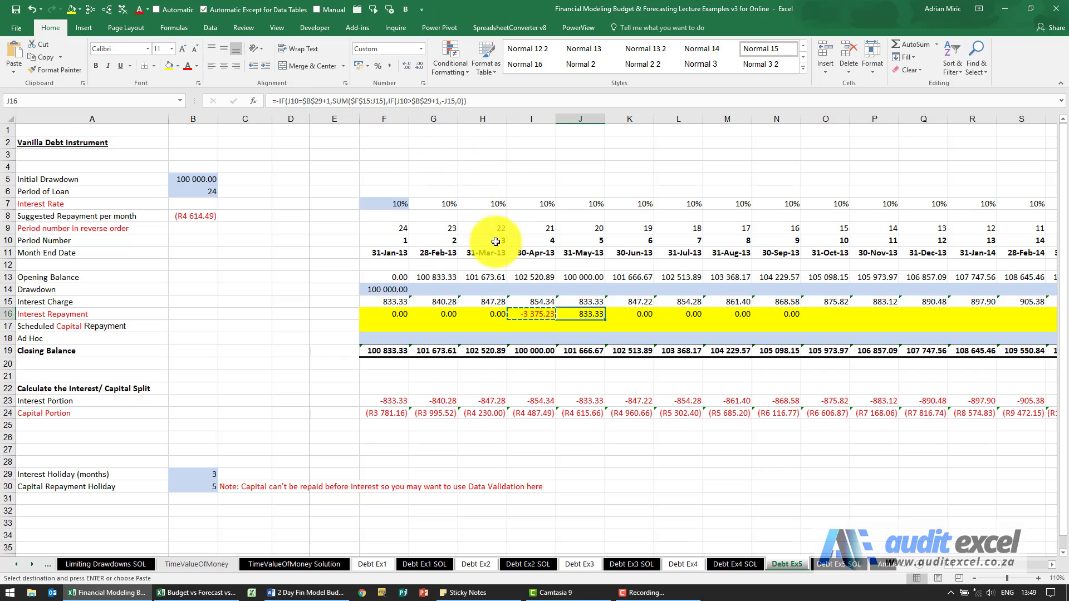
Step: Recalculate J16 to -833.33 and paste its formula into K16 and L16
{"action": "left_click", "coordinate": [444, 100]}
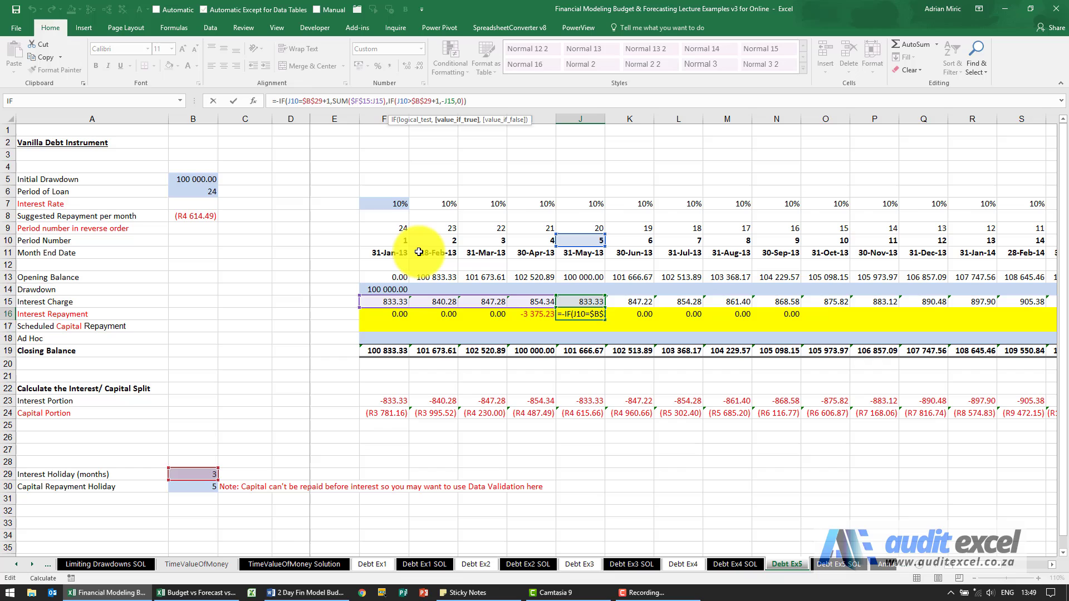
{"action": "key", "text": "ctrl+Return"}
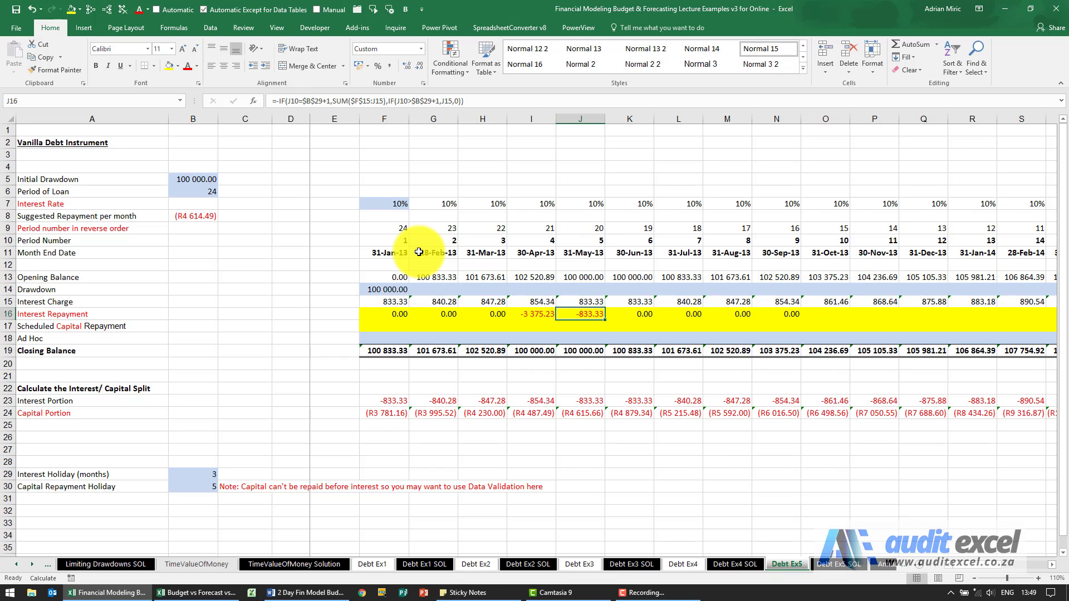
{"action": "key", "text": "ctrl+c"}
{"action": "key", "text": "Right"}
{"action": "key", "text": "ctrl+v"}
{"action": "key", "text": "Right"}
{"action": "key", "text": "ctrl+v"}
{"action": "key", "text": "Left"}
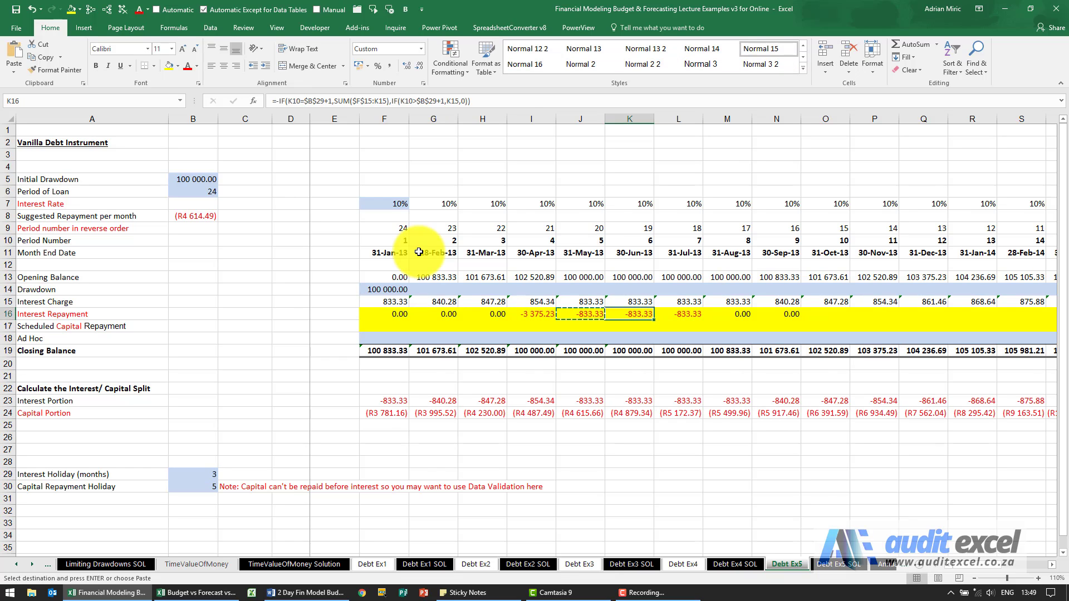
Step: Paste the repayment formula across F16:AC16 for all 24 months
{"action": "key", "text": "Left"}
{"action": "key", "text": "Left"}
{"action": "key", "text": "Left"}
{"action": "key", "text": "Left"}
{"action": "key", "text": "Left"}
{"action": "key", "text": "Up"}
{"action": "key", "text": "ctrl+Right"}
{"action": "key", "text": "Down"}
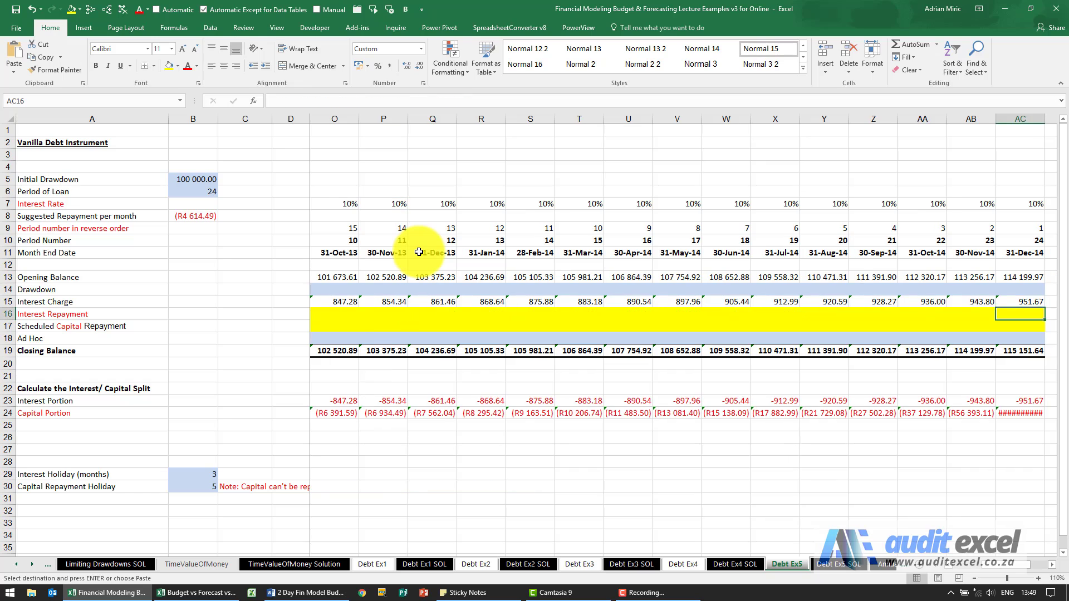
{"action": "key", "text": "ctrl+shift+Left"}
{"action": "key", "text": "ctrl+shift+Left"}
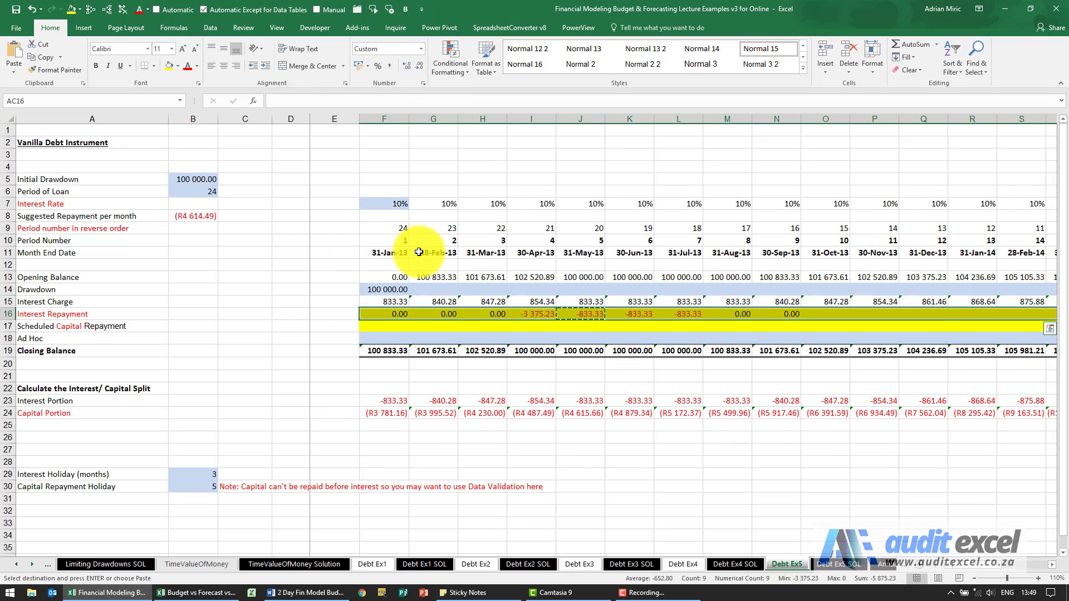
{"action": "key", "text": "ctrl+v"}
{"action": "key", "text": "Home"}
{"action": "key", "text": "Right"}
{"action": "key", "text": "Right"}
{"action": "key", "text": "Right"}
{"action": "key", "text": "Right"}
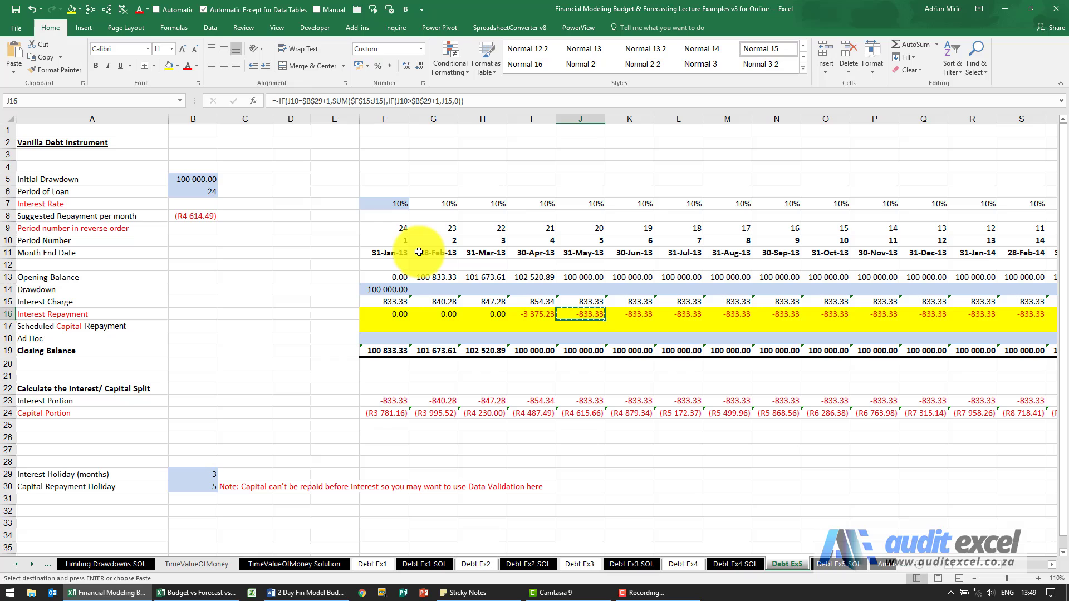
{"action": "key", "text": "Left"}
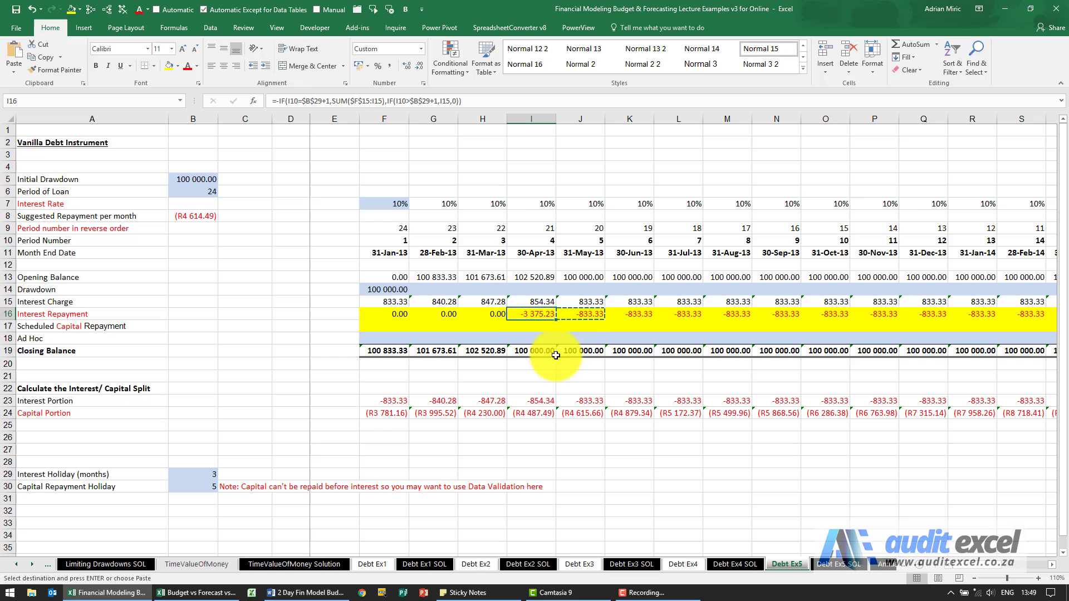
Step: Link the April-13 capital repayment in I17 to its capital portion with =I24
{"action": "left_click", "coordinate": [533, 324]}
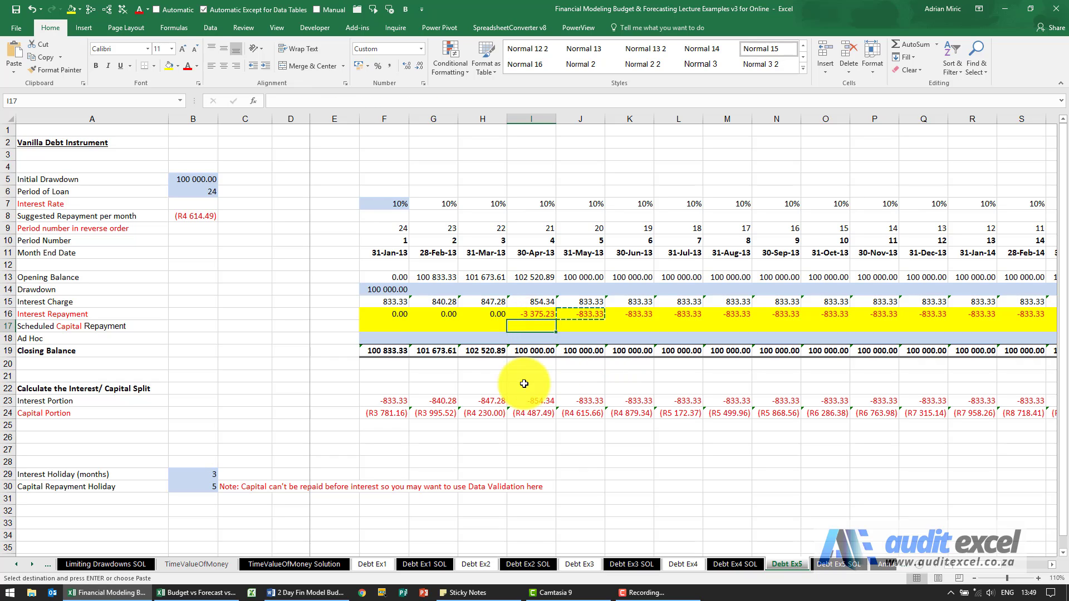
{"action": "type", "text": "="}
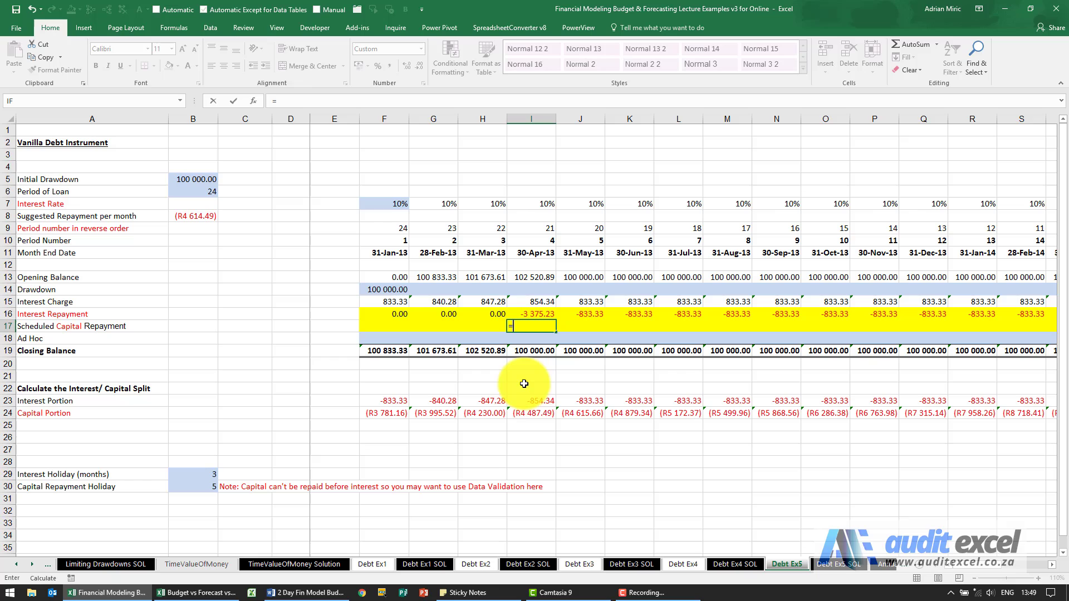
{"action": "left_click", "coordinate": [527, 412]}
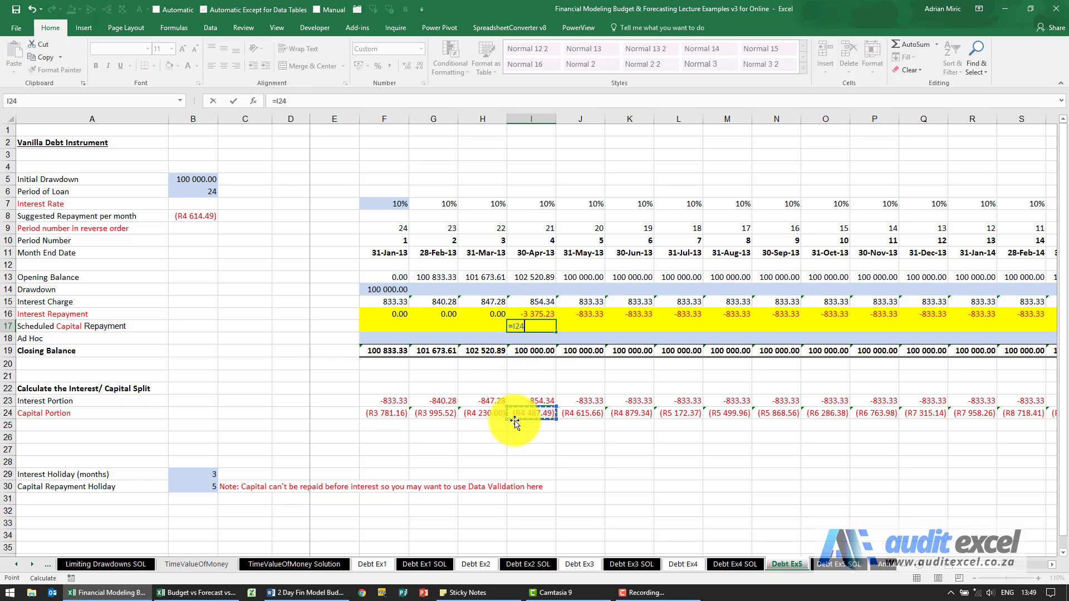
{"action": "key", "text": "Return"}
{"action": "key", "text": "Up"}
Step: Copy the I17 formula across F17:AC17
{"action": "key", "text": "ctrl+c"}
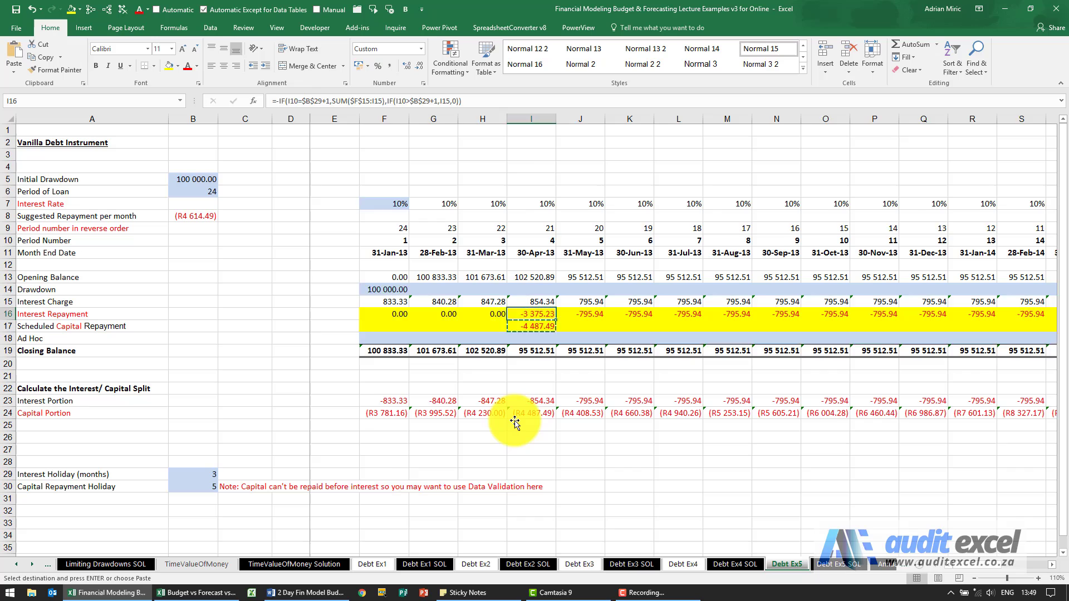
{"action": "key", "text": "ctrl+shift+Right"}
{"action": "key", "text": "ctrl+shift+Left"}
{"action": "key", "text": "ctrl+shift+Left"}
{"action": "key", "text": "shift+Right"}
{"action": "key", "text": "shift+Right"}
{"action": "key", "text": "shift+Right"}
{"action": "key", "text": "shift+Right"}
{"action": "key", "text": "shift+Right"}
{"action": "key", "text": "shift+Right"}
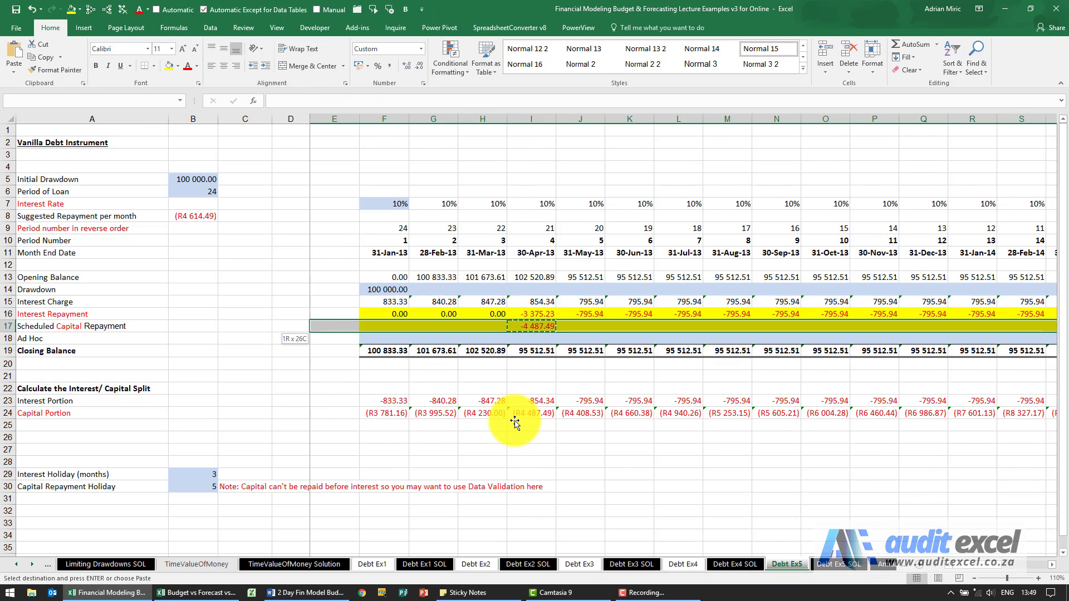
{"action": "key", "text": "shift+Left"}
{"action": "key", "text": "ctrl+v"}
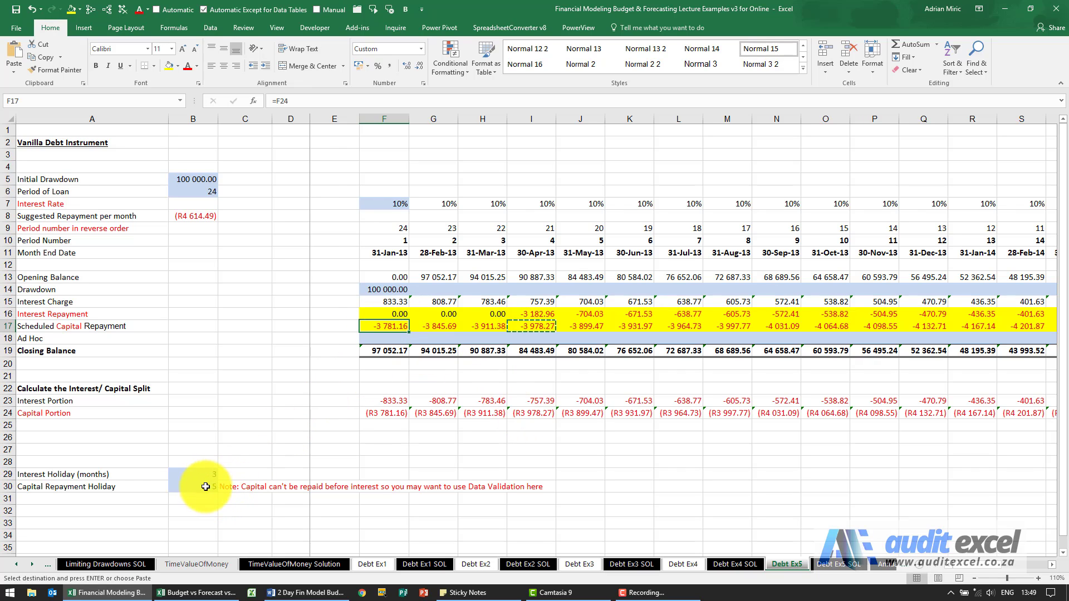
Step: Rewrite F17 as =IF(F10>$B$30,F24,0) and paste it across row 17 through AC17
{"action": "left_click", "coordinate": [277, 101]}
{"action": "type", "text": "if"}
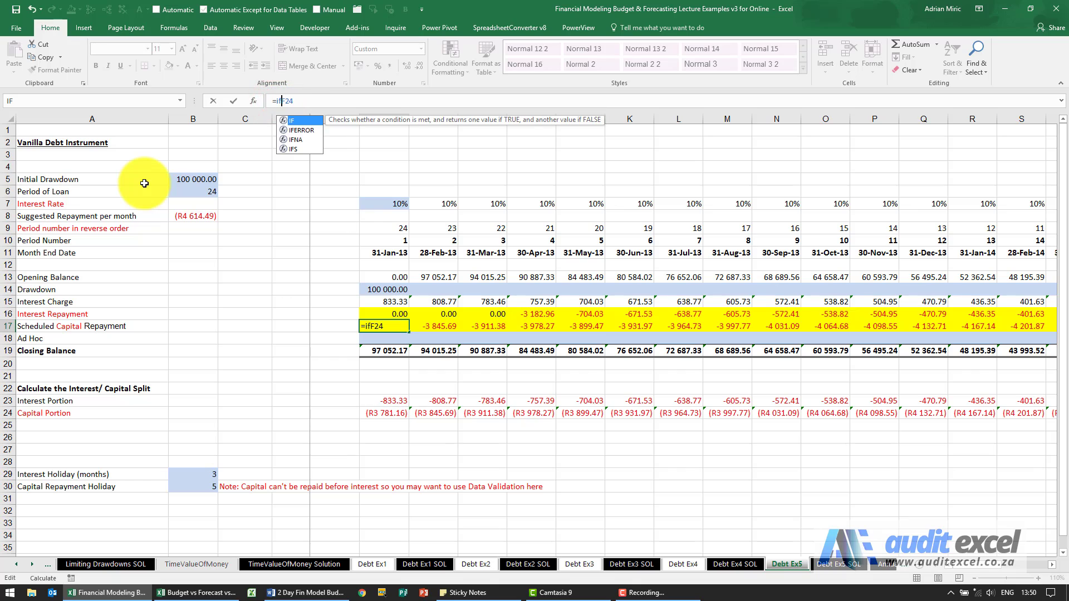
{"action": "type", "text": "("}
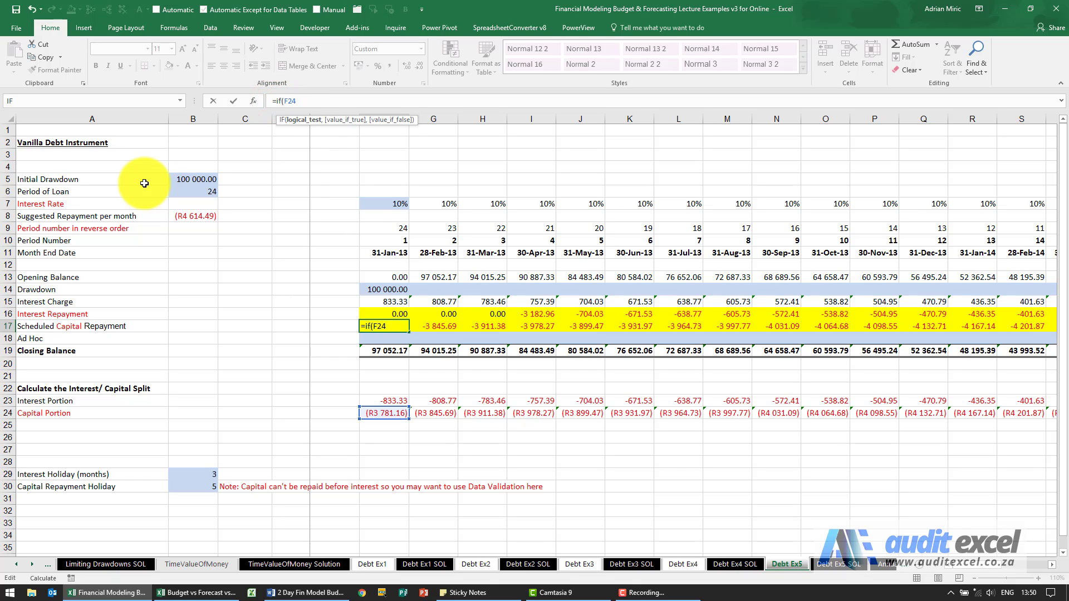
{"action": "left_click", "coordinate": [395, 243]}
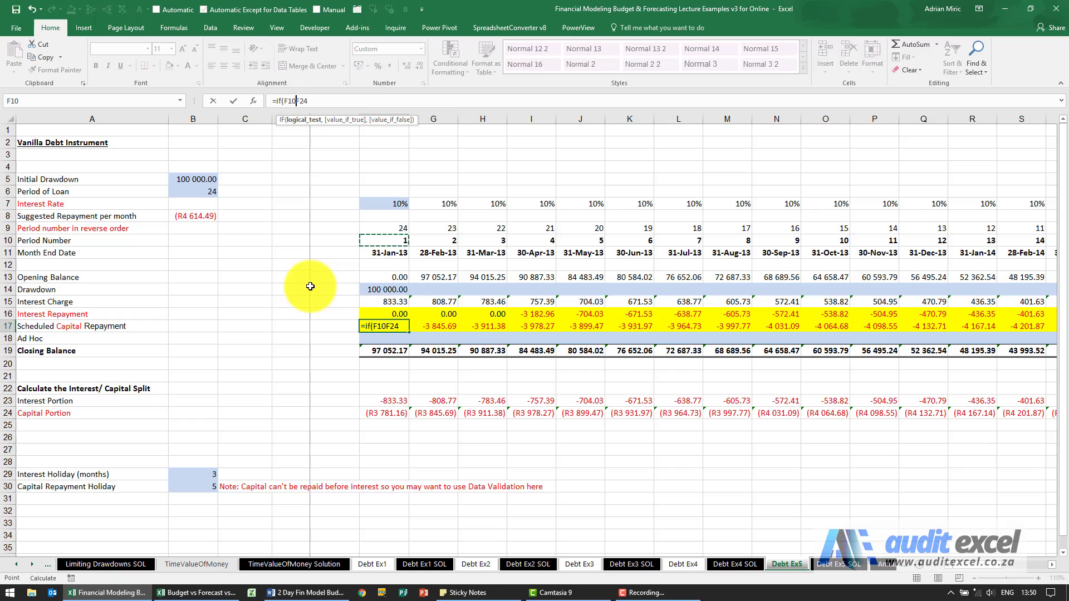
{"action": "type", "text": ">"}
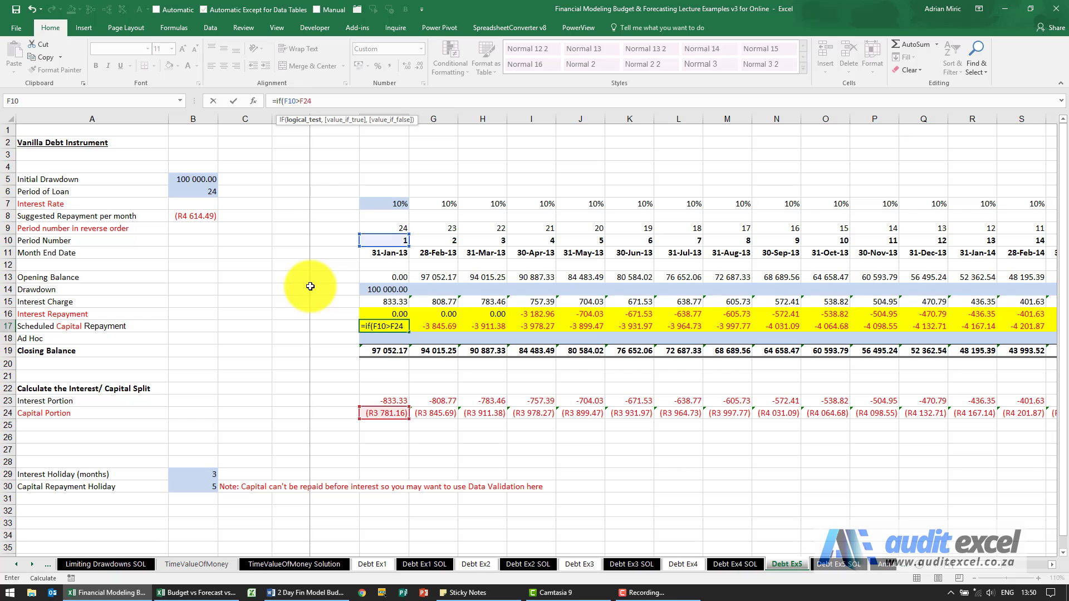
{"action": "left_click", "coordinate": [211, 484]}
{"action": "key", "text": "F4"}
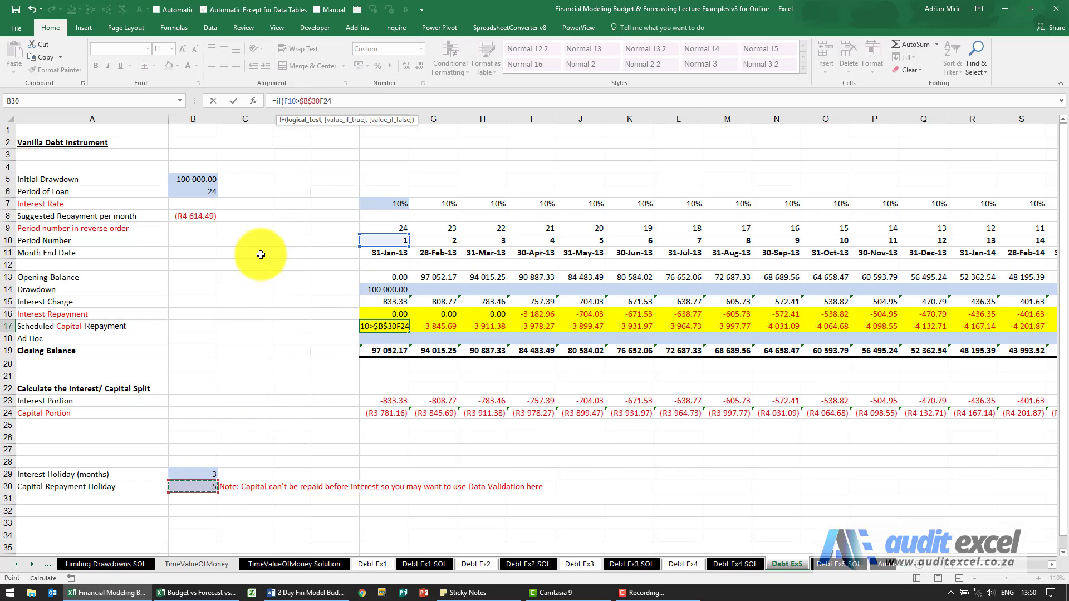
{"action": "type", "text": ",F24"}
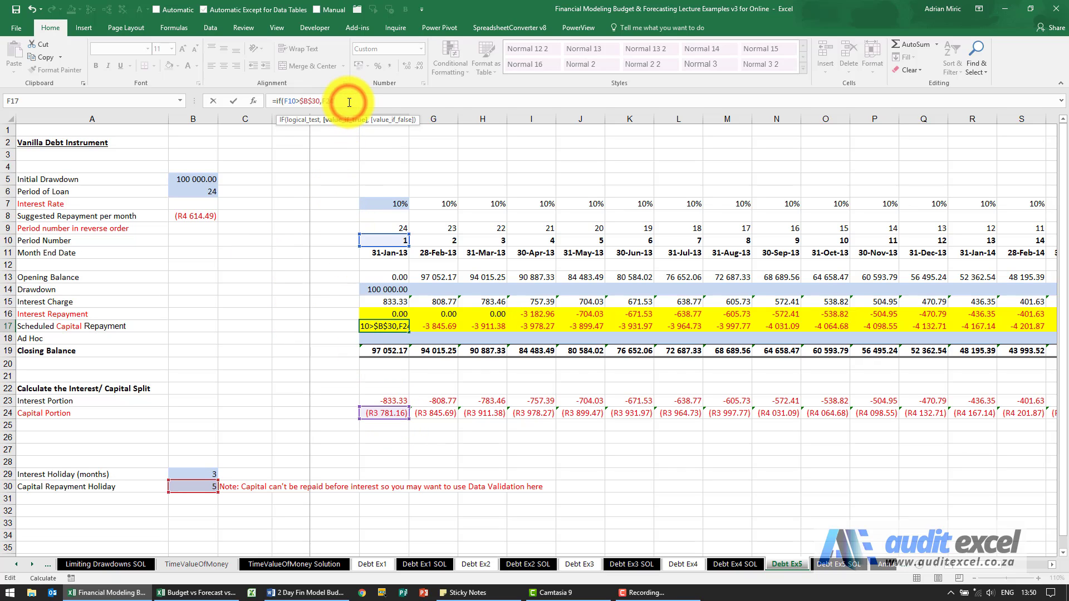
{"action": "type", "text": ",0)"}
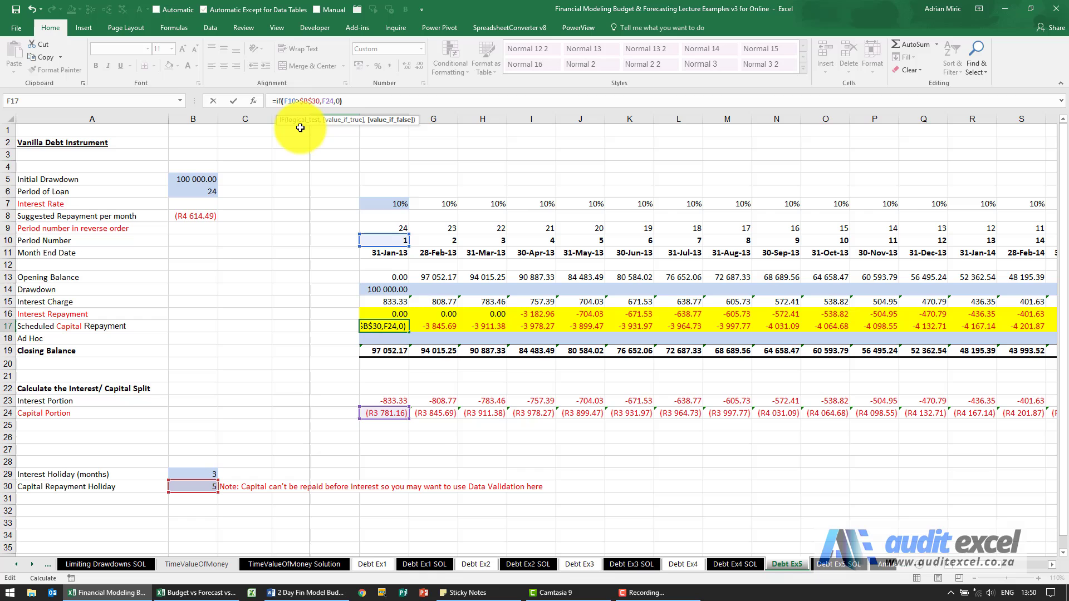
{"action": "key", "text": "Return"}
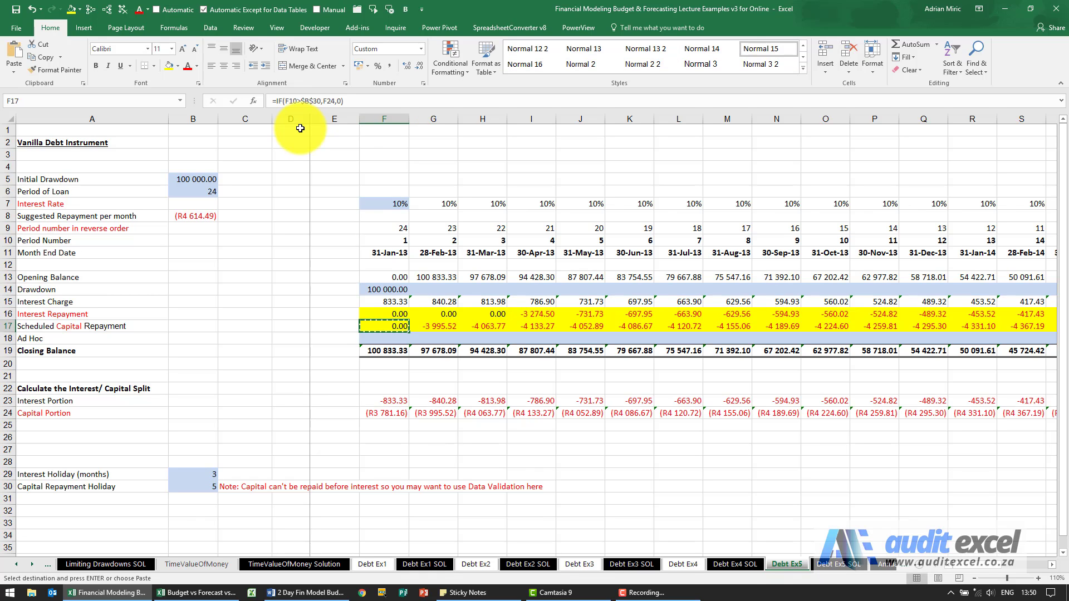
{"action": "key", "text": "ctrl+shift+Right"}
{"action": "key", "text": "ctrl+v"}
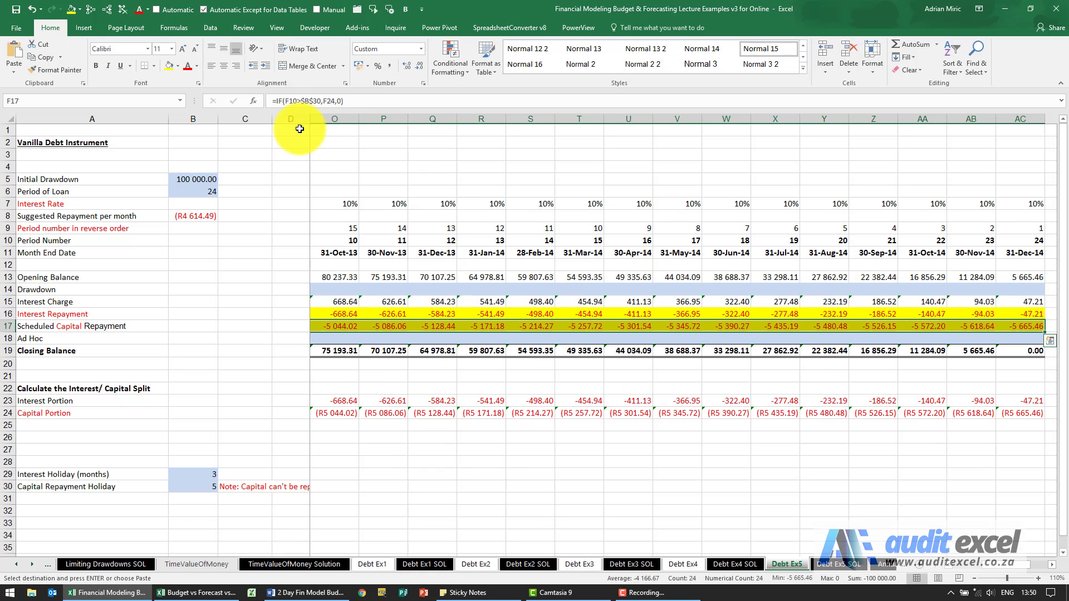
{"action": "key", "text": "Left"}
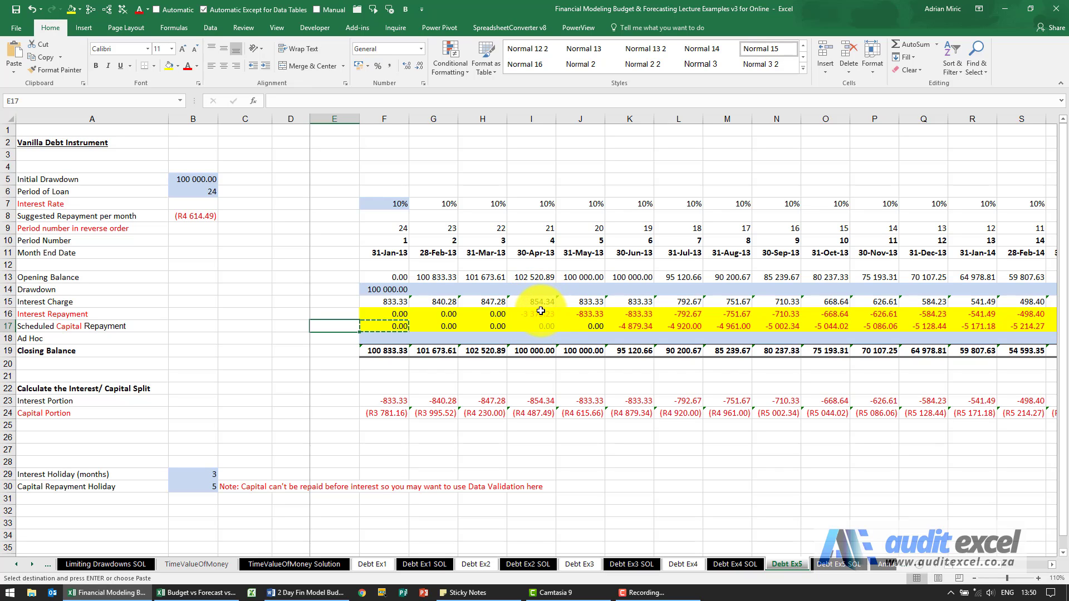
{"action": "left_click", "coordinate": [541, 312]}
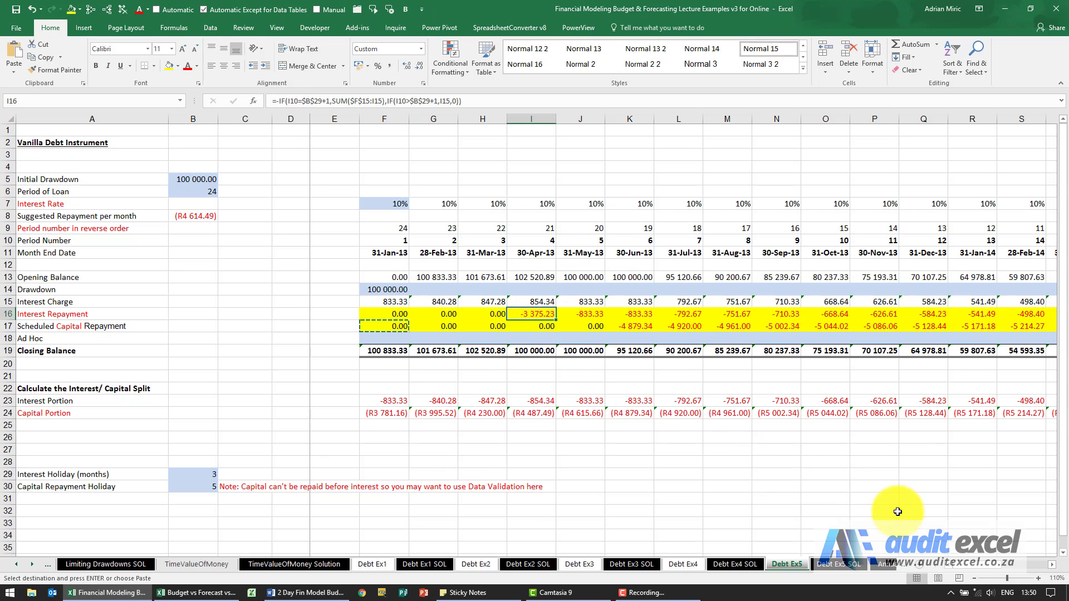
{"action": "scroll", "coordinate": [885, 401], "scroll_direction": "right", "scroll_amount": 10}
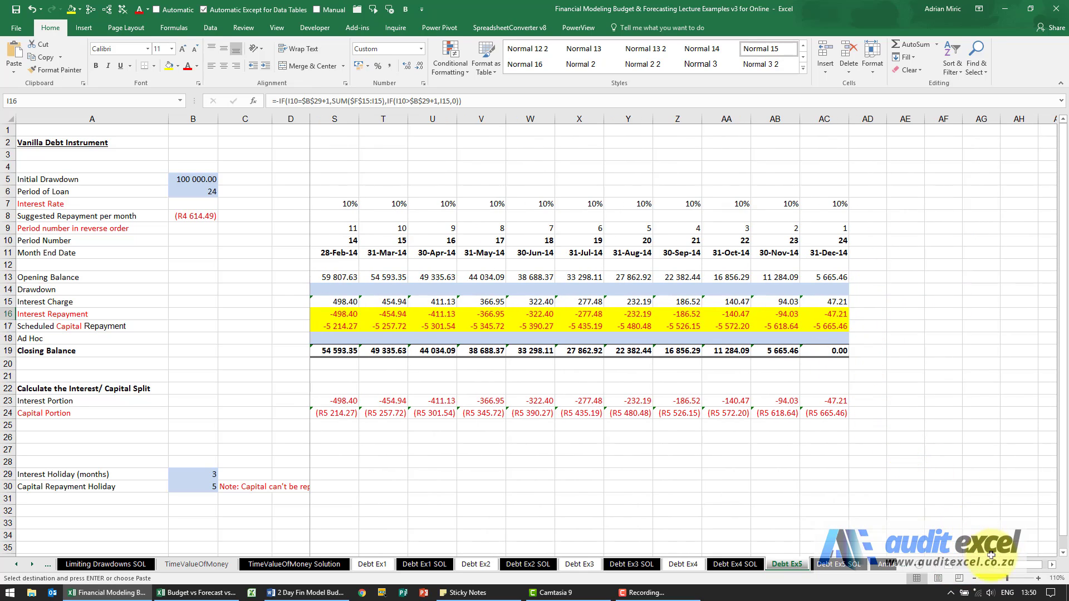
{"action": "scroll", "coordinate": [996, 566], "scroll_direction": "left", "scroll_amount": 10}
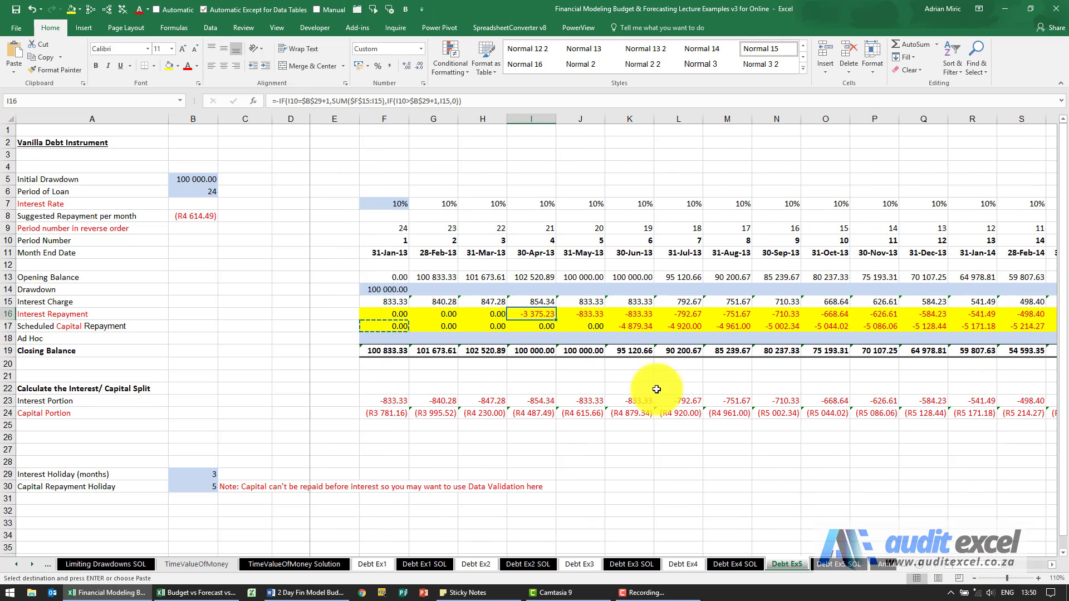